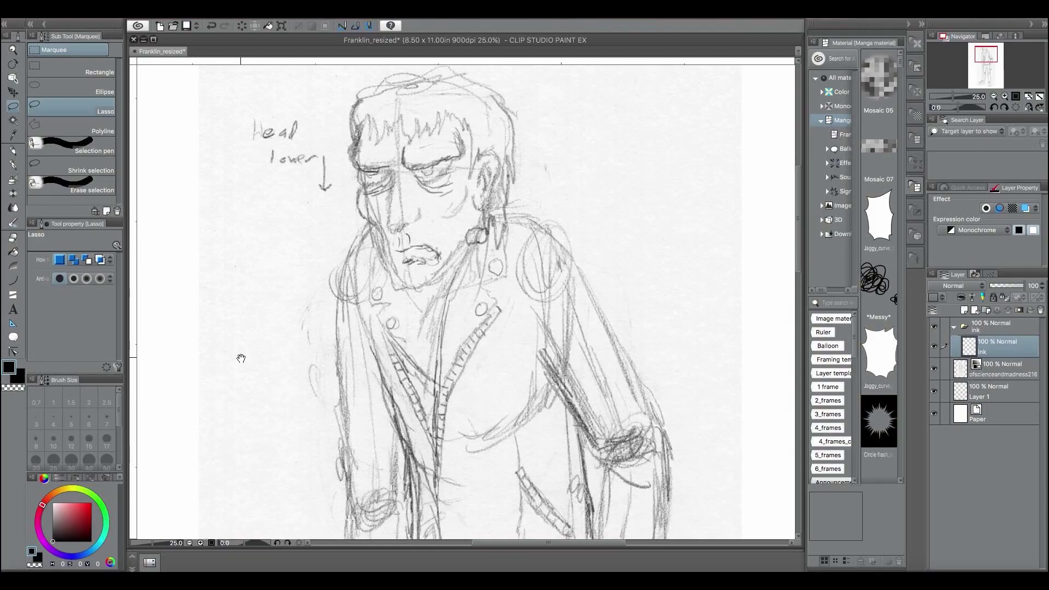
# Pan the canvas to bring the monster's head into view.
pyautogui.moveTo(241, 358); pyautogui.dragTo(241, 419)
# With the G-pen, ink the side of the head, the jaw, the chin and the cheek outline.
pyautogui.press('p')
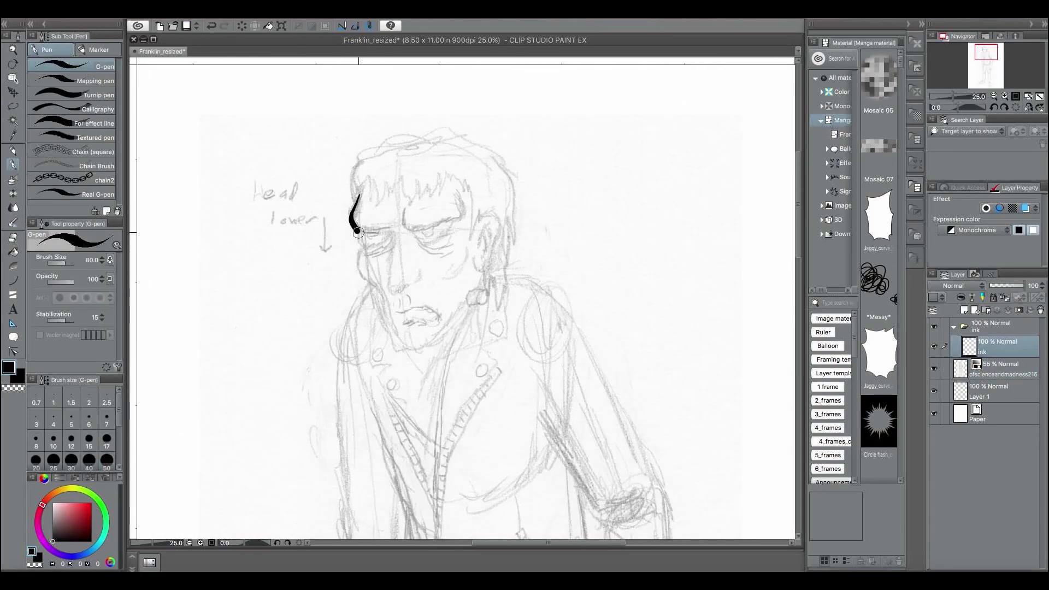
pyautogui.scroll(2, 407, 351)
pyautogui.moveTo(374, 433); pyautogui.dragTo(515, 375)
pyautogui.moveTo(382, 218); pyautogui.dragTo(429, 371)
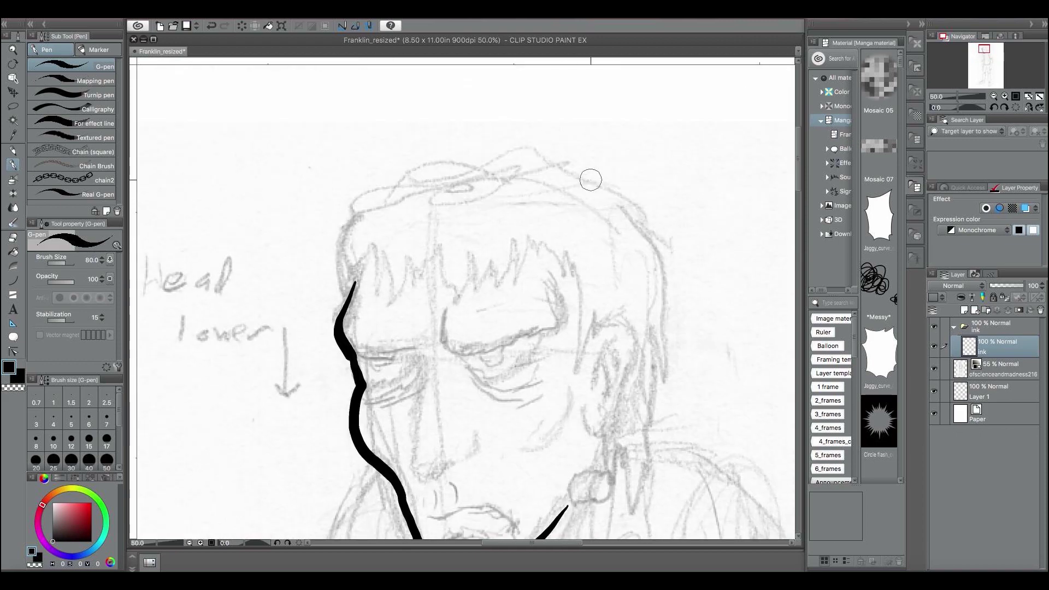
pyautogui.moveTo(590, 179)
pyautogui.mouseDown()
pyautogui.moveTo(336, 268)
pyautogui.moveTo(661, 387)
pyautogui.moveTo(592, 201)
pyautogui.mouseUp()
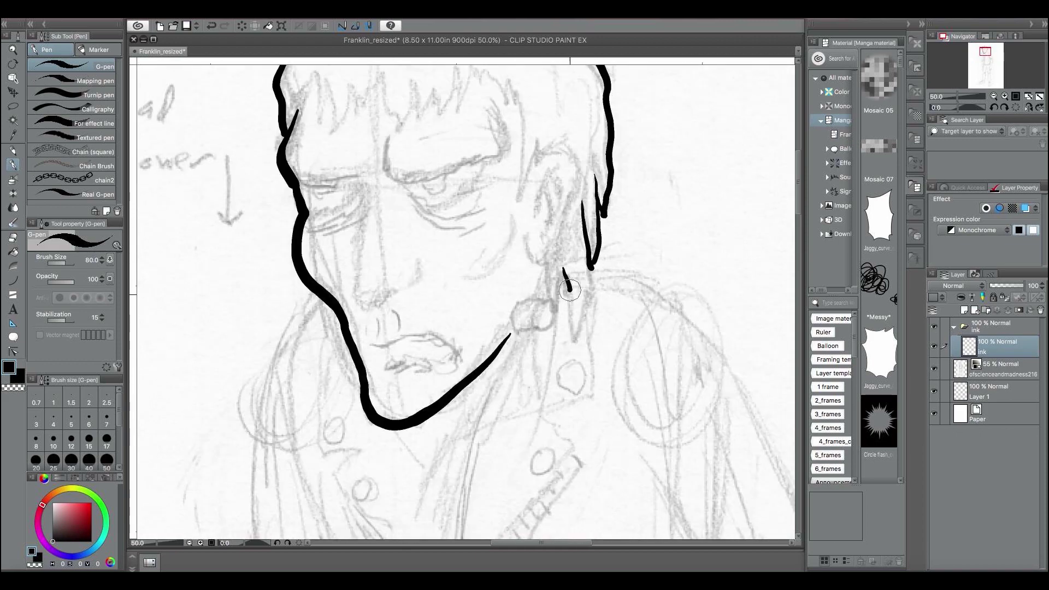
# Ink the sleeve's outer edge, the cuff with its button, and the elbow fold lines.
pyautogui.scroll(-1, 569, 291)
pyautogui.moveTo(546, 273); pyautogui.dragTo(361, 332)
pyautogui.moveTo(398, 180)
pyautogui.mouseDown()
pyautogui.moveTo(603, 445)
pyautogui.moveTo(546, 137)
pyautogui.mouseUp()
pyautogui.moveTo(595, 186)
pyautogui.mouseDown()
pyautogui.moveTo(602, 341)
pyautogui.moveTo(509, 345)
pyautogui.mouseUp()
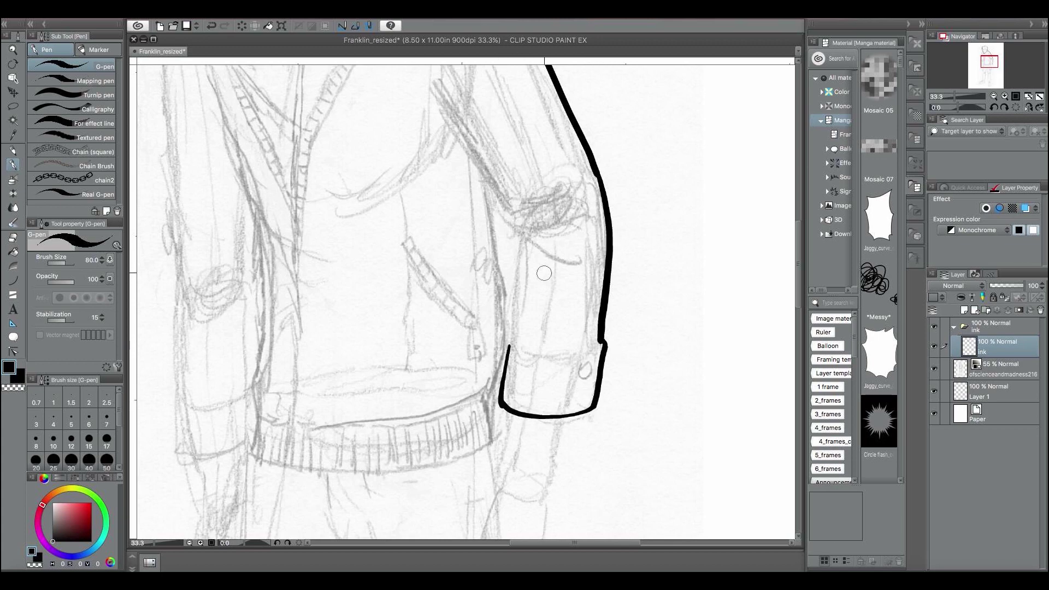
pyautogui.moveTo(597, 348); pyautogui.dragTo(510, 345)
pyautogui.moveTo(585, 207); pyautogui.dragTo(516, 232)
# Ink the jacket's left side edge and the inner sleeve with fold marks and cuff.
pyautogui.scroll(2, 546, 273)
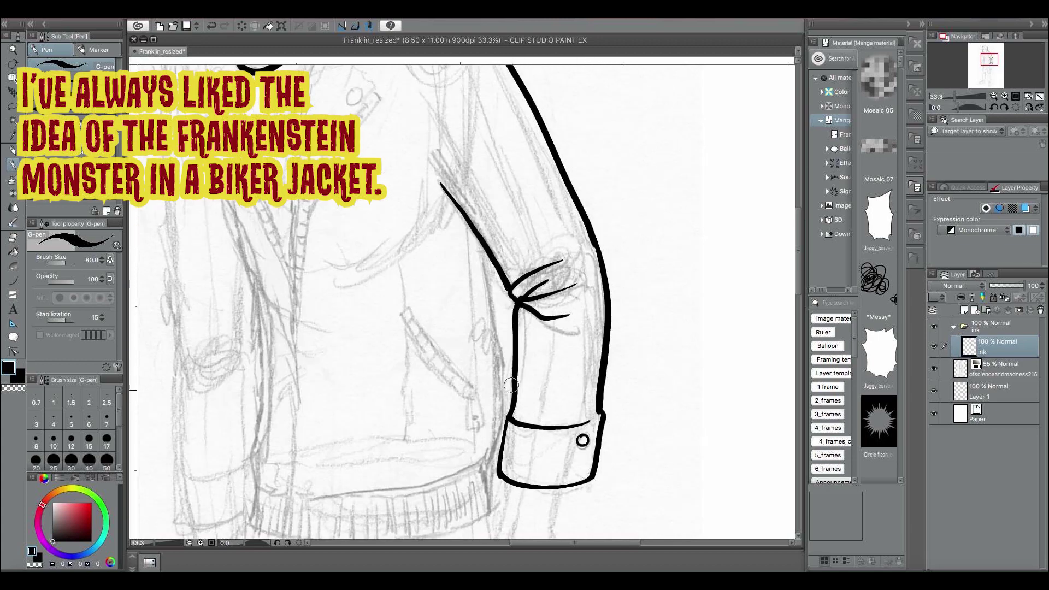
pyautogui.scroll(5, 466, 95)
pyautogui.moveTo(466, 95); pyautogui.dragTo(437, 414)
pyautogui.scroll(-5, 371, 264)
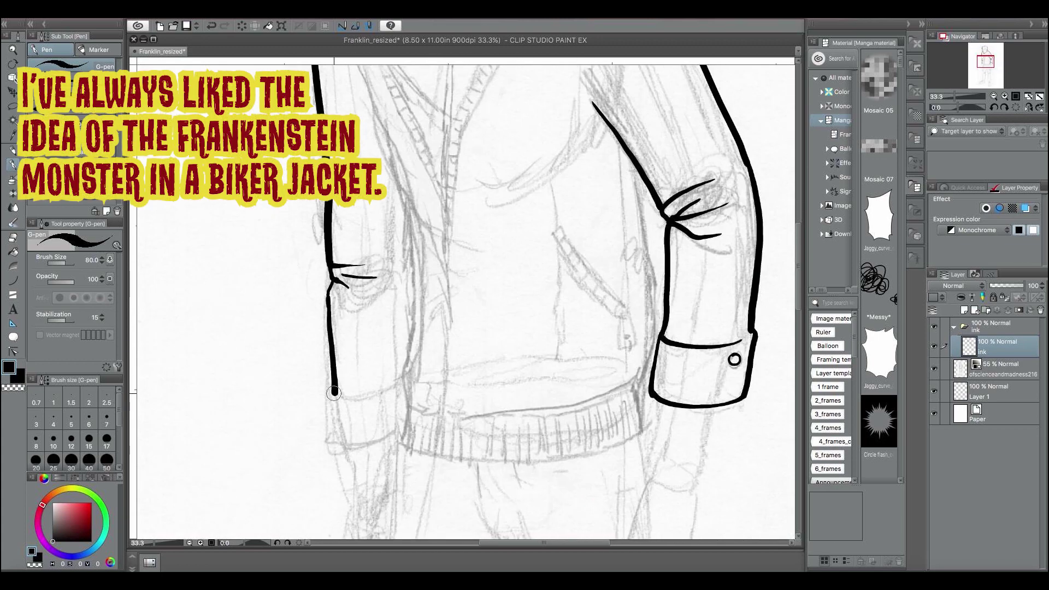
pyautogui.scroll(2, 430, 343)
pyautogui.moveTo(364, 201)
pyautogui.mouseDown()
pyautogui.moveTo(405, 322)
pyautogui.moveTo(427, 326)
pyautogui.mouseUp()
pyautogui.moveTo(409, 337); pyautogui.dragTo(418, 344)
pyautogui.moveTo(407, 329); pyautogui.dragTo(397, 434)
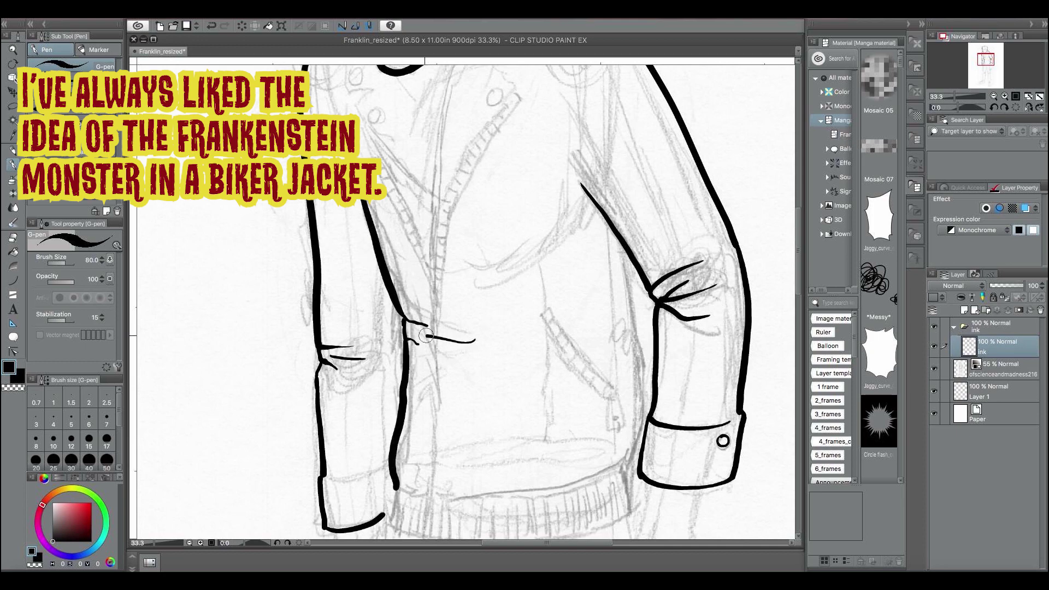
# Ink the right inner sleeve edge and outline the jacket's hem band.
pyautogui.scroll(-4, 426, 335)
pyautogui.moveTo(391, 343); pyautogui.dragTo(385, 376)
pyautogui.moveTo(604, 83); pyautogui.dragTo(634, 357)
pyautogui.moveTo(385, 377); pyautogui.dragTo(633, 356)
pyautogui.moveTo(393, 346); pyautogui.dragTo(623, 326)
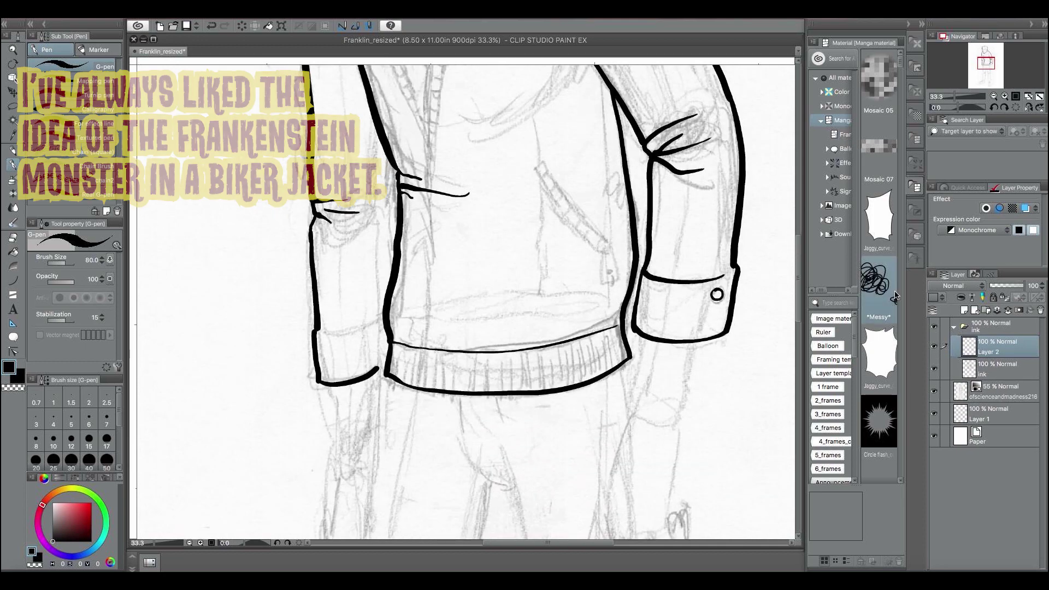
# Hatch ribbing across the hem band at size 30, then ink the forearm at size 80.
pyautogui.press('[')
pyautogui.press('[')
pyautogui.press('[')
pyautogui.moveTo(430, 350); pyautogui.dragTo(431, 387)
pyautogui.moveTo(445, 349); pyautogui.dragTo(447, 389)
pyautogui.moveTo(516, 350); pyautogui.dragTo(518, 391)
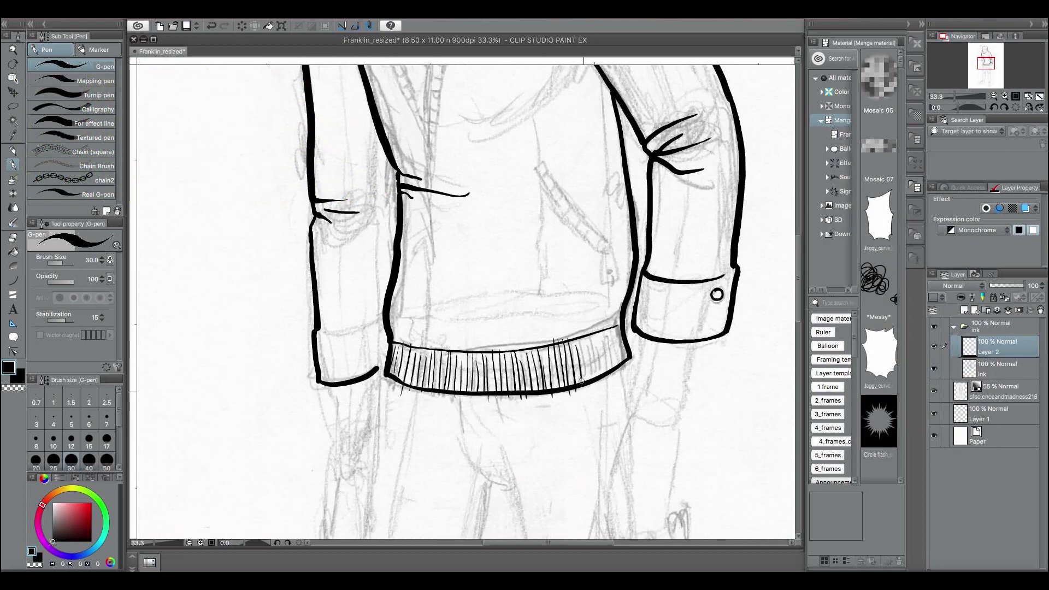
pyautogui.moveTo(615, 328); pyautogui.dragTo(617, 371)
pyautogui.scroll(1, 622, 355)
pyautogui.press(']')
pyautogui.press(']')
pyautogui.press(']')
pyautogui.scroll(-1, 305, 350)
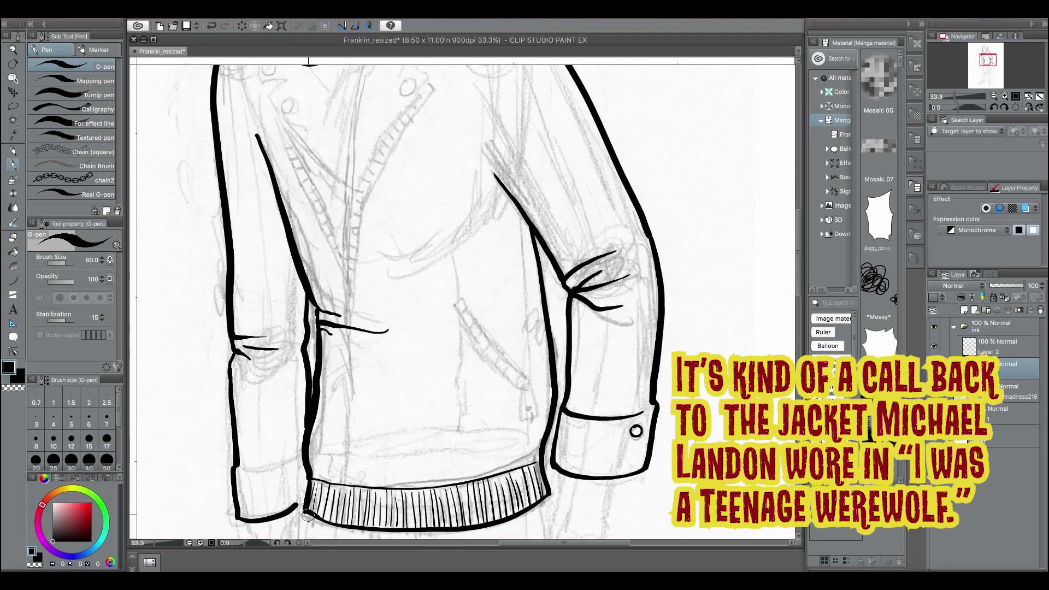
pyautogui.moveTo(174, 421); pyautogui.dragTo(135, 122)
pyautogui.moveTo(527, 175); pyautogui.dragTo(497, 295)
# Redraw the hanging forearm down to the hand and ink its inner edge.
pyautogui.hotkey('ctrl', 'z')
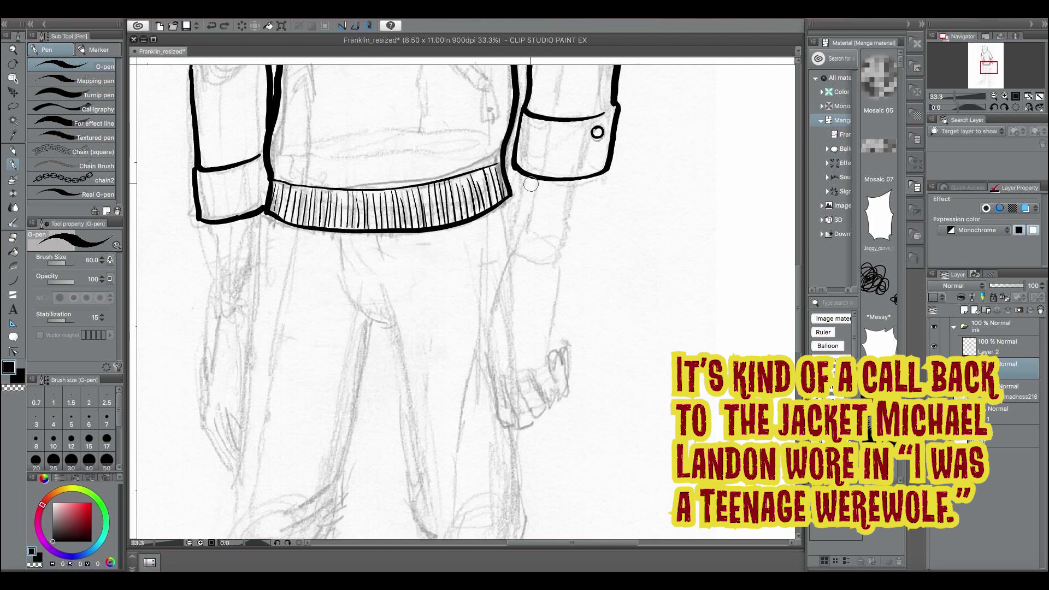
pyautogui.moveTo(527, 178); pyautogui.dragTo(494, 424)
pyautogui.moveTo(502, 376)
pyautogui.mouseDown()
pyautogui.moveTo(509, 401)
pyautogui.moveTo(546, 421)
pyautogui.moveTo(533, 421)
pyautogui.mouseUp()
pyautogui.hotkey('ctrl', 'z')
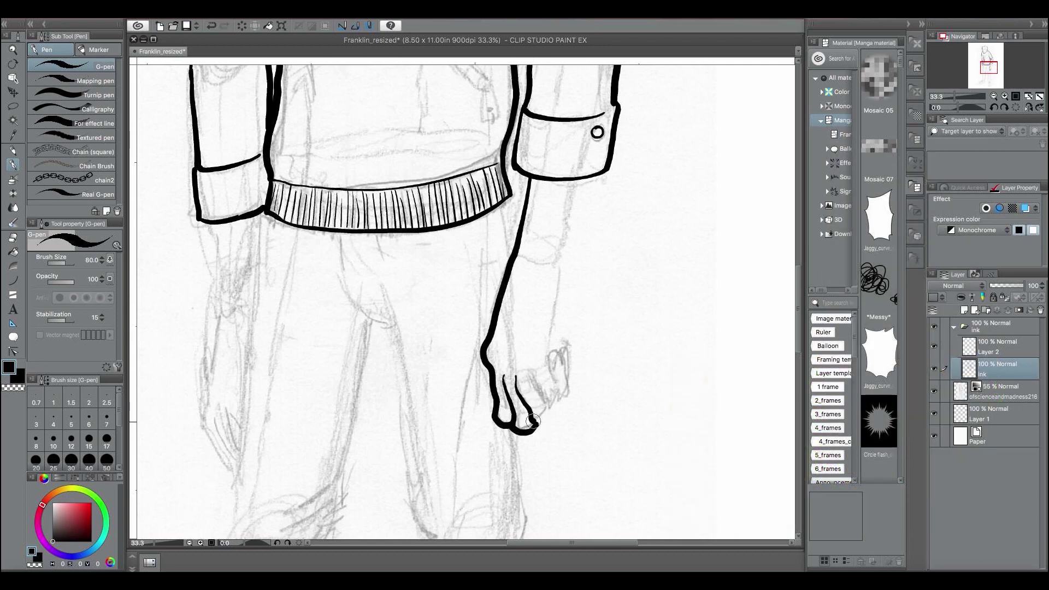
pyautogui.moveTo(577, 182); pyautogui.dragTo(553, 305)
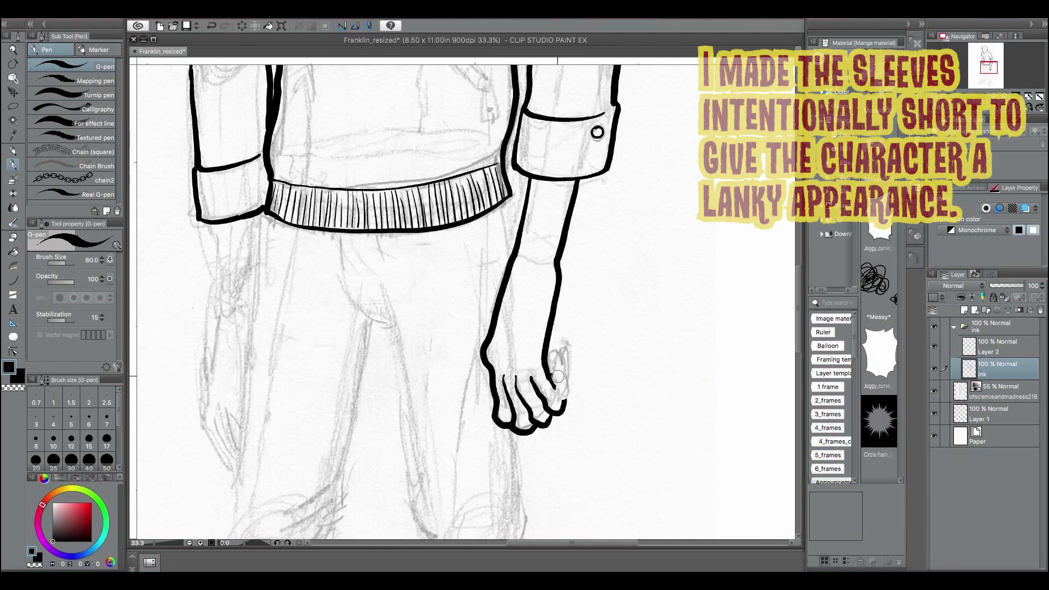
# Zoom out and ink both trouser legs' outlines and the knee crease.
pyautogui.hotkey('ctrl', '-')
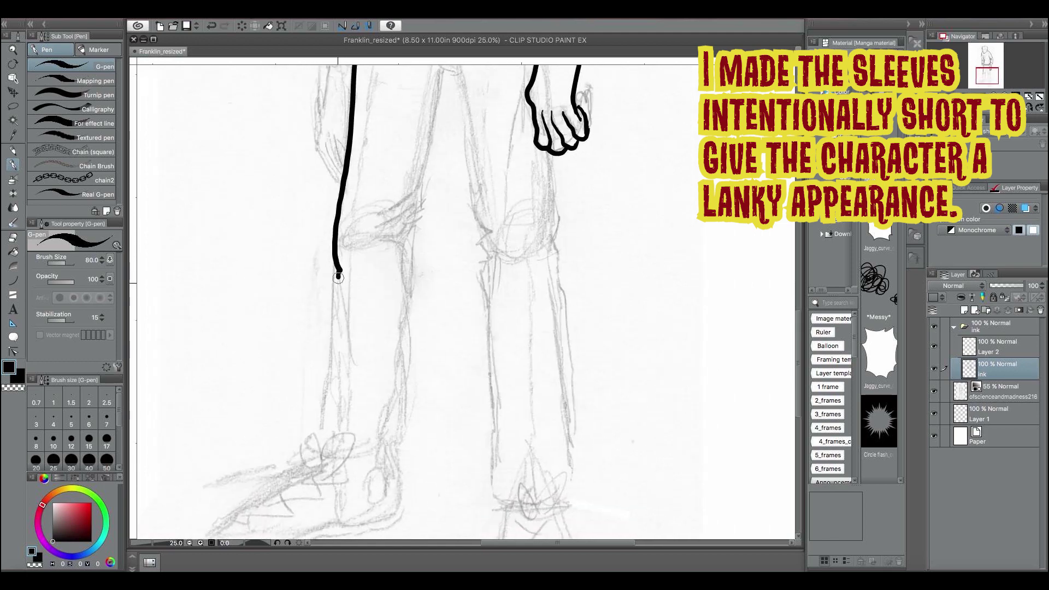
pyautogui.hotkey('ctrl', '-')
pyautogui.moveTo(350, 218); pyautogui.dragTo(332, 355)
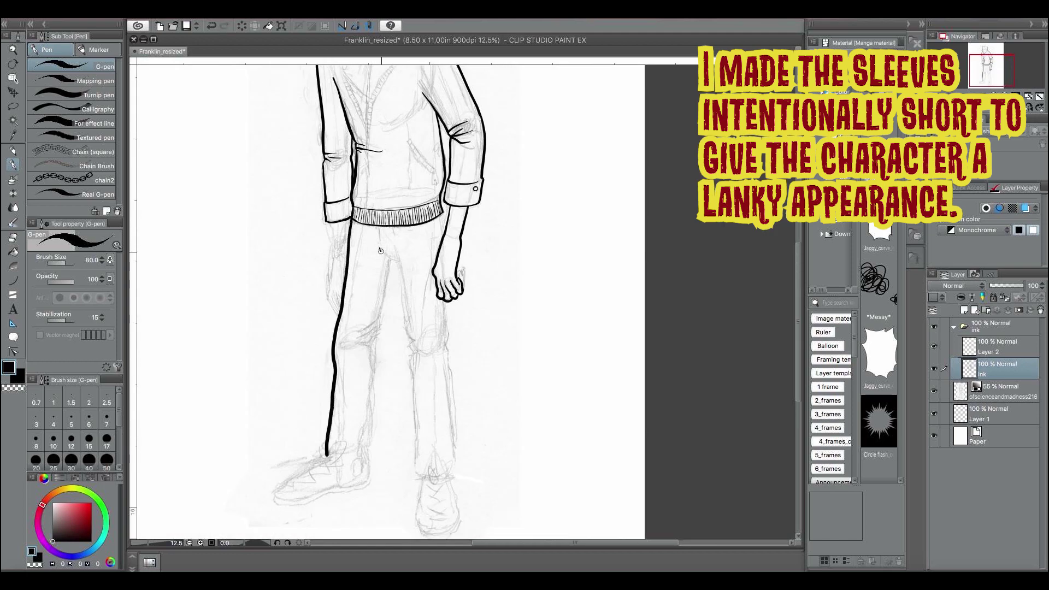
pyautogui.moveTo(405, 335); pyautogui.dragTo(415, 477)
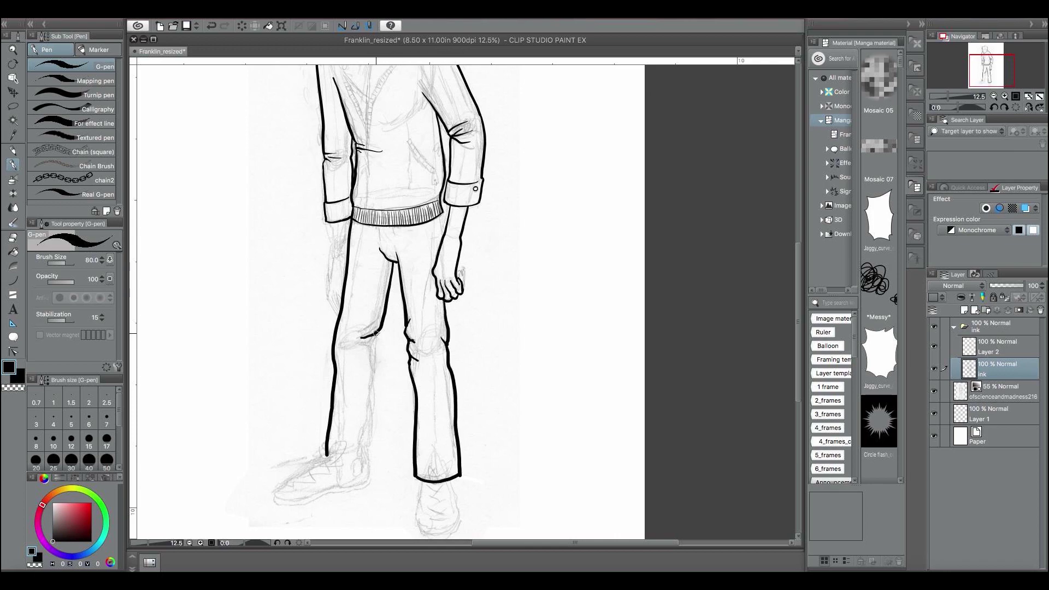
pyautogui.moveTo(361, 348); pyautogui.dragTo(373, 345)
# Zoom in on the feet and ink the left shoe's top and sole.
pyautogui.hotkey('ctrl', '+')
pyautogui.hotkey('ctrl', '+')
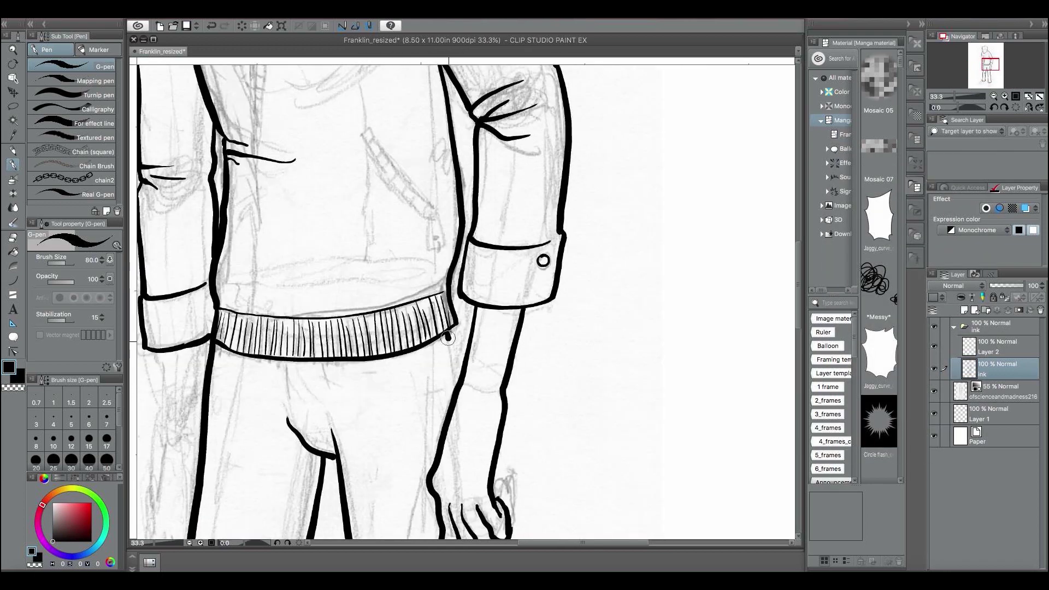
pyautogui.scroll(-5, 368, 454)
pyautogui.moveTo(429, 297); pyautogui.dragTo(284, 415)
pyautogui.moveTo(542, 300); pyautogui.dragTo(295, 422)
pyautogui.hotkey('ctrl', 'z')
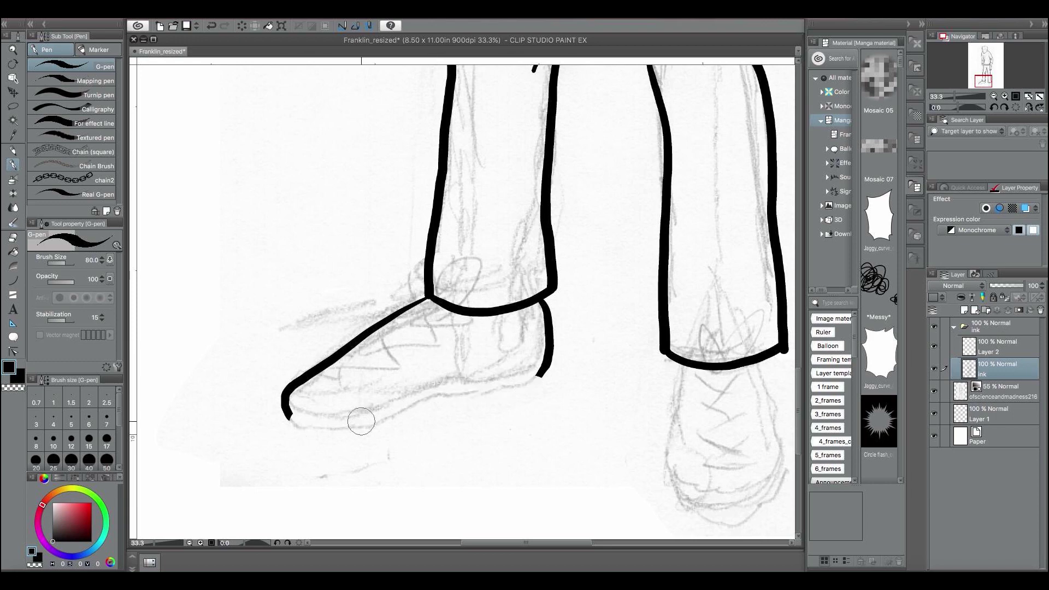
pyautogui.moveTo(542, 372); pyautogui.dragTo(287, 417)
# Ink the right shoe's outline and toe, plus the left shoe's inner sole and toe cap.
pyautogui.moveTo(546, 410); pyautogui.dragTo(363, 314)
pyautogui.moveTo(502, 267); pyautogui.dragTo(588, 402)
pyautogui.moveTo(577, 266); pyautogui.dragTo(600, 353)
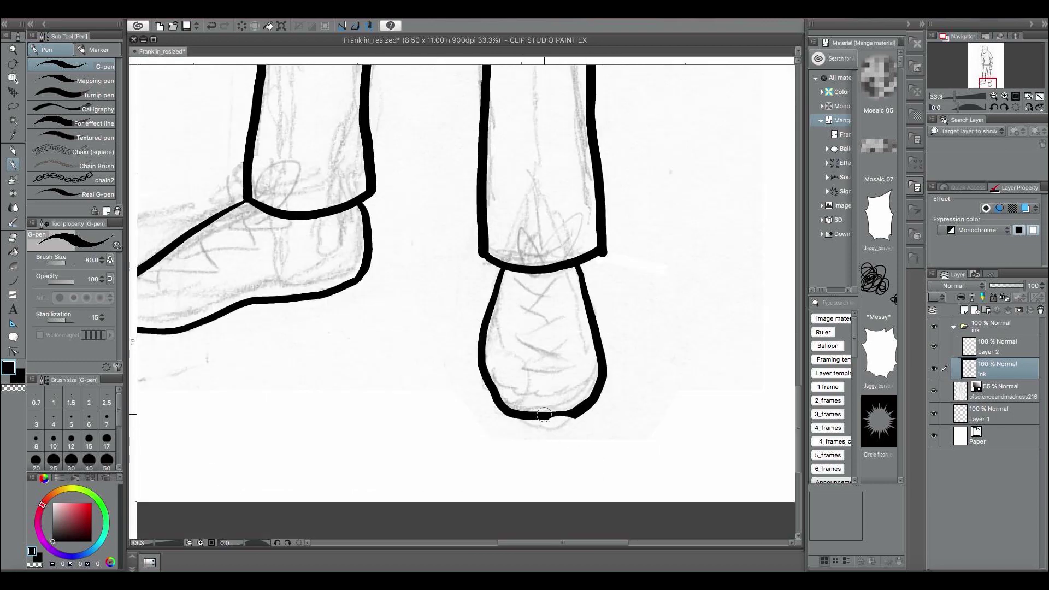
pyautogui.moveTo(593, 389); pyautogui.dragTo(751, 410)
pyautogui.moveTo(523, 290); pyautogui.dragTo(267, 332)
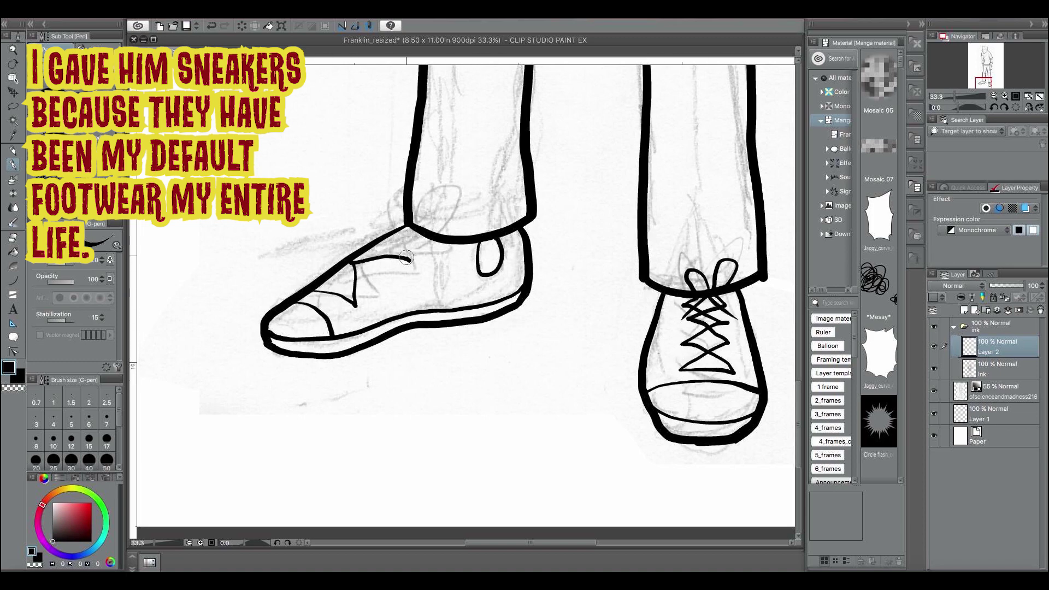
# Ink criss-cross laces, lace loops and eyelets, and a line along the trouser leg.
pyautogui.moveTo(319, 288); pyautogui.dragTo(389, 268)
pyautogui.moveTo(404, 230); pyautogui.dragTo(409, 261)
pyautogui.moveTo(407, 240)
pyautogui.mouseDown()
pyautogui.moveTo(434, 249)
pyautogui.moveTo(414, 232)
pyautogui.mouseUp()
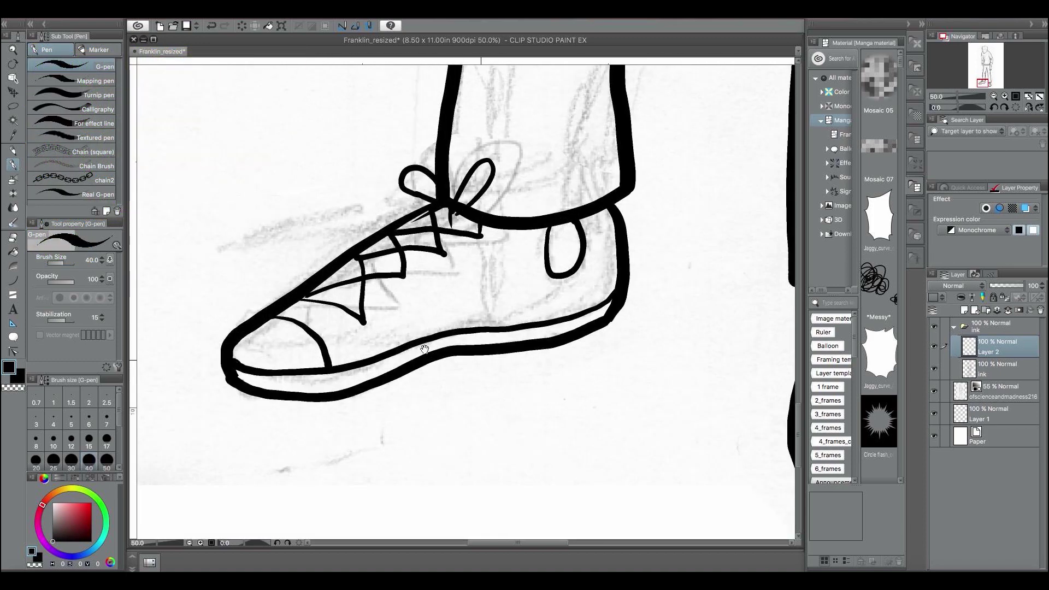
pyautogui.moveTo(533, 312); pyautogui.dragTo(529, 319)
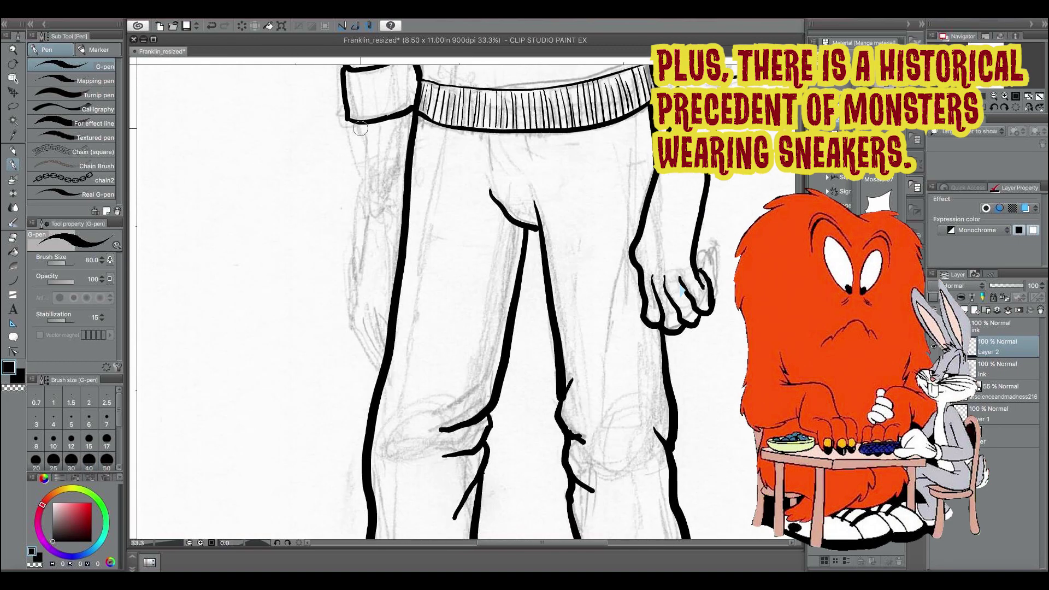
pyautogui.moveTo(360, 129); pyautogui.dragTo(349, 295)
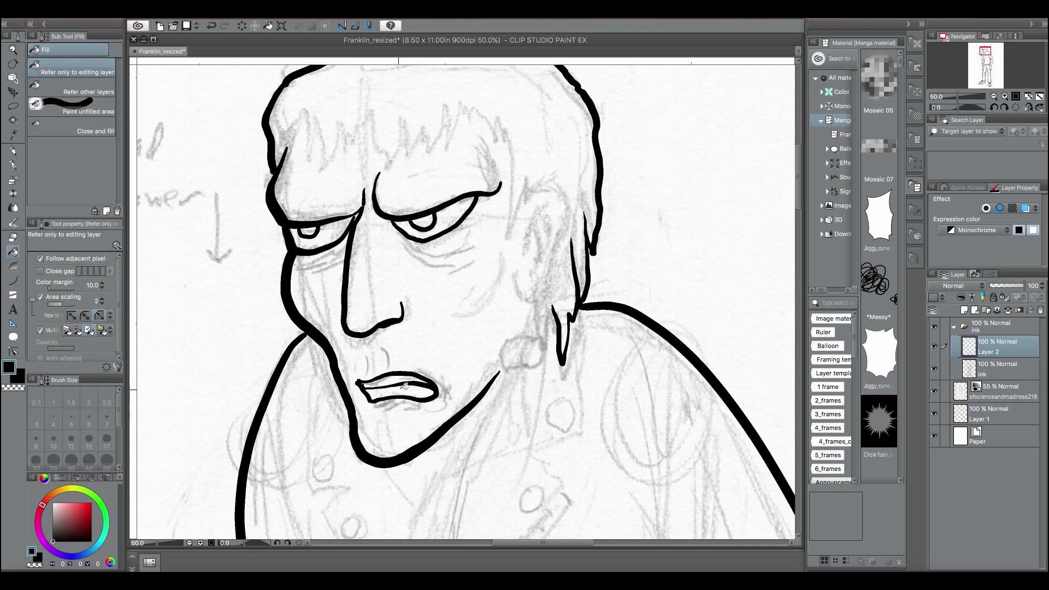
# Fill the open mouth with black and ink the hair spikes, ear and neck bolt.
pyautogui.moveTo(425, 387); pyautogui.dragTo(406, 414)
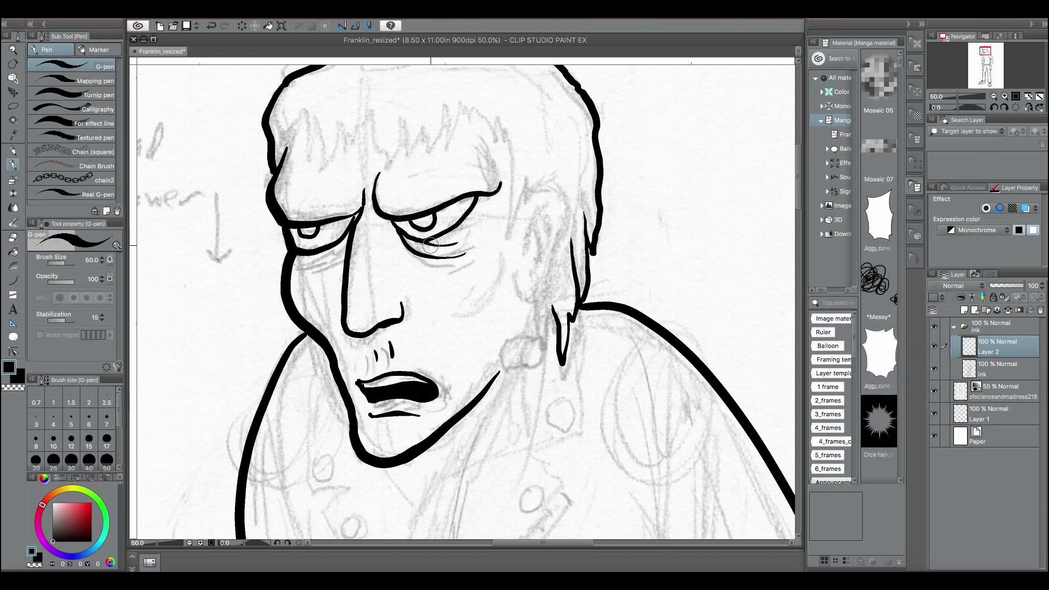
pyautogui.moveTo(298, 131); pyautogui.dragTo(505, 131)
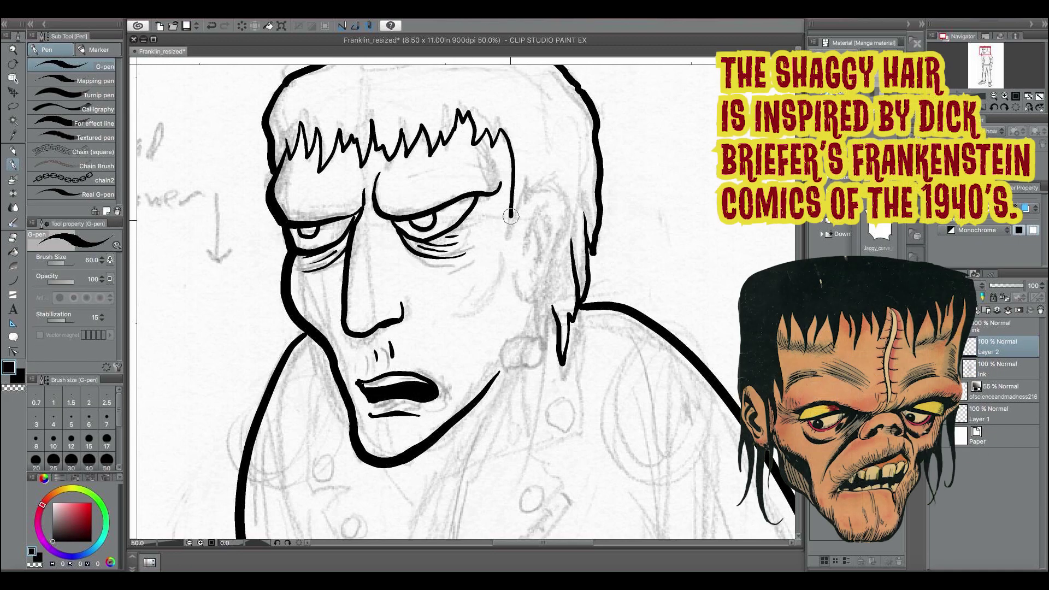
pyautogui.moveTo(527, 199); pyautogui.dragTo(528, 230)
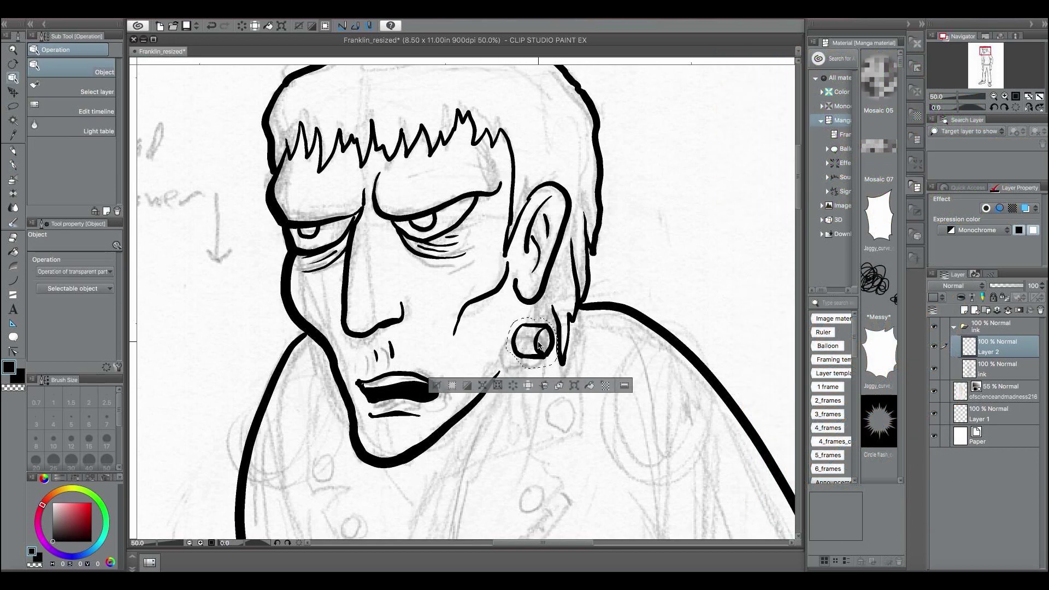
pyautogui.moveTo(538, 292); pyautogui.dragTo(539, 324)
# Ink the jacket collar below the neck and continue the lapel line.
pyautogui.scroll(-5, 491, 126)
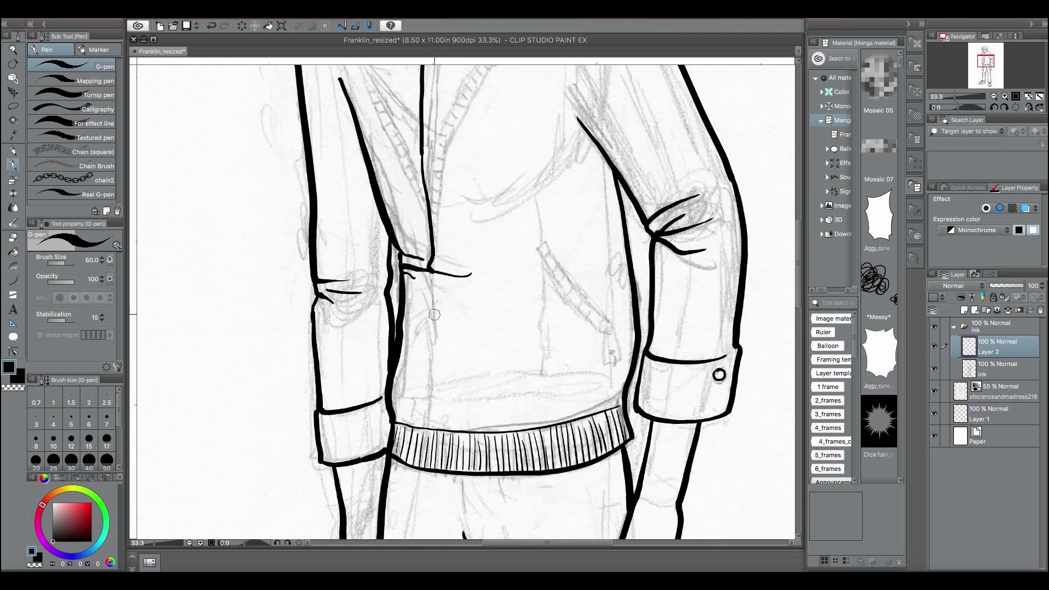
pyautogui.scroll(3, 427, 390)
pyautogui.moveTo(527, 100); pyautogui.dragTo(522, 178)
pyautogui.moveTo(489, 184); pyautogui.dragTo(508, 179)
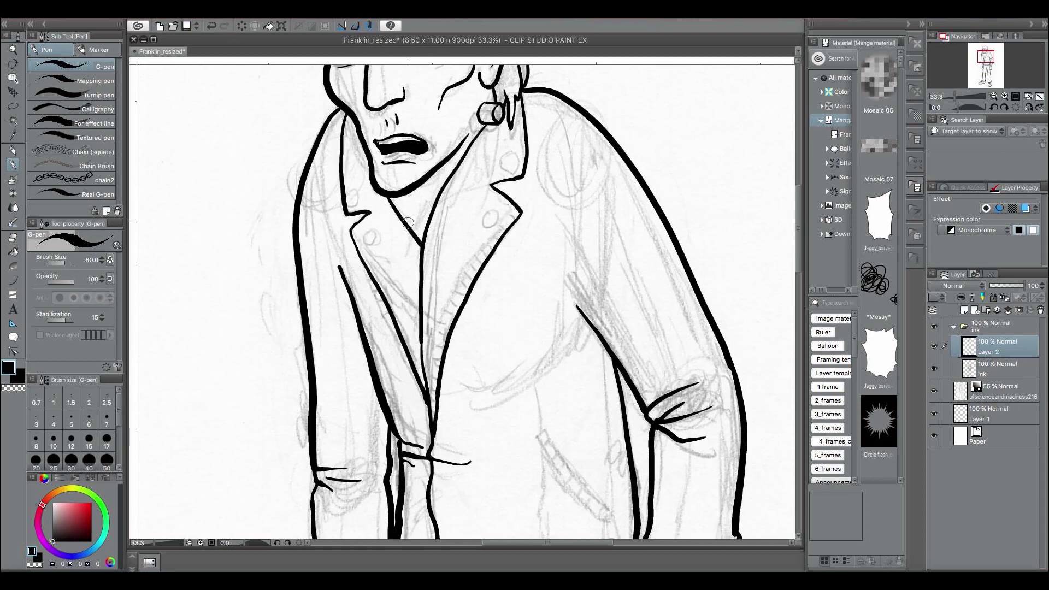
# Hatch the neck, then ink a second left-lapel line on a new layer, rotating the canvas.
pyautogui.moveTo(446, 158); pyautogui.dragTo(462, 155)
pyautogui.hotkey('ctrl', 'shift', 'n')
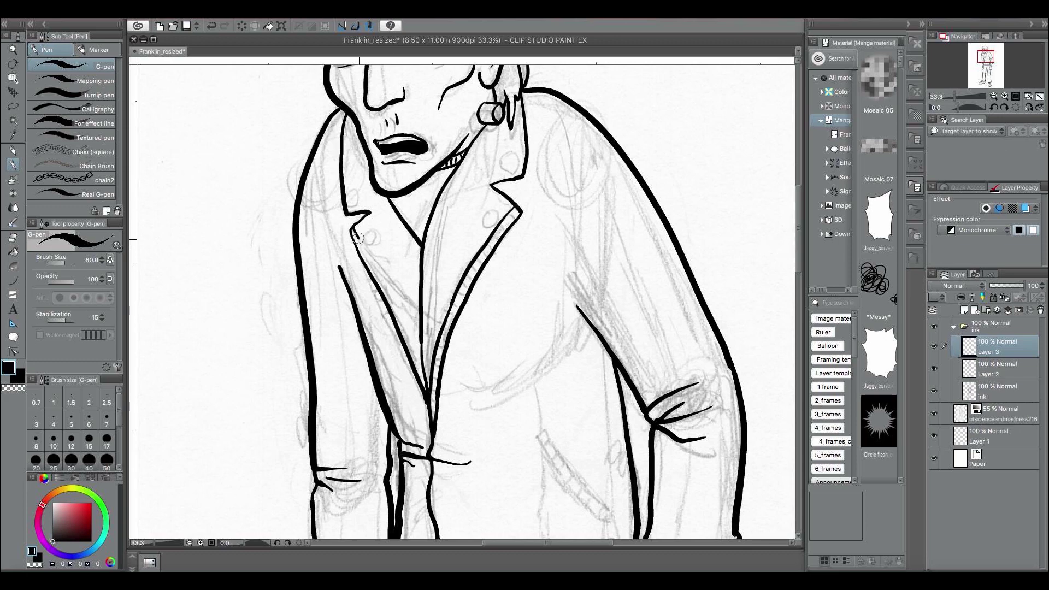
pyautogui.moveTo(357, 238); pyautogui.dragTo(427, 372)
pyautogui.scroll(2, 513, 279)
pyautogui.press('-')
pyautogui.press('-')
pyautogui.press('-')
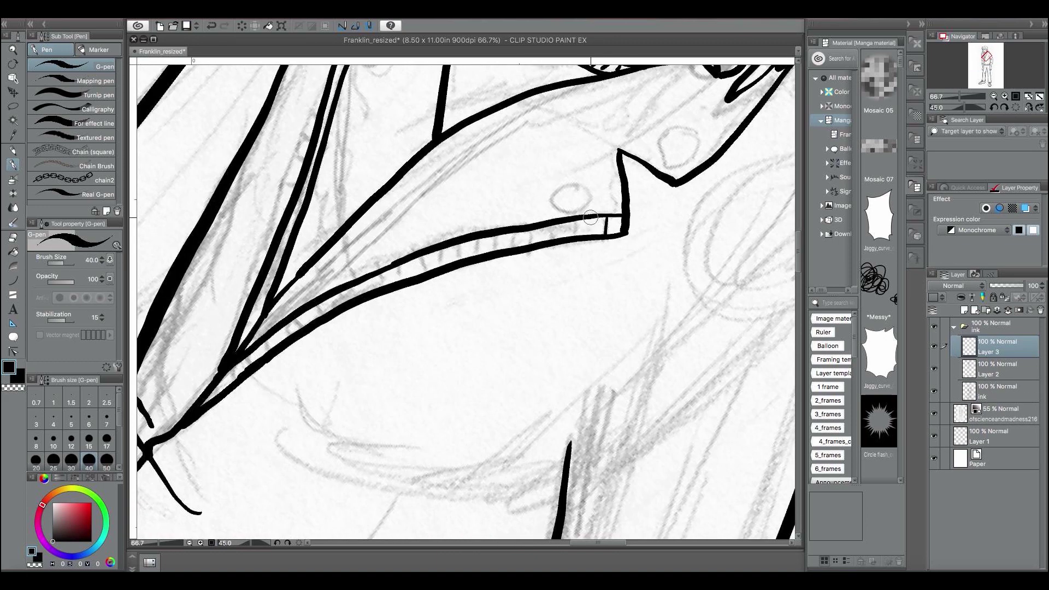
pyautogui.press('^')
pyautogui.press('^')
pyautogui.press('^')
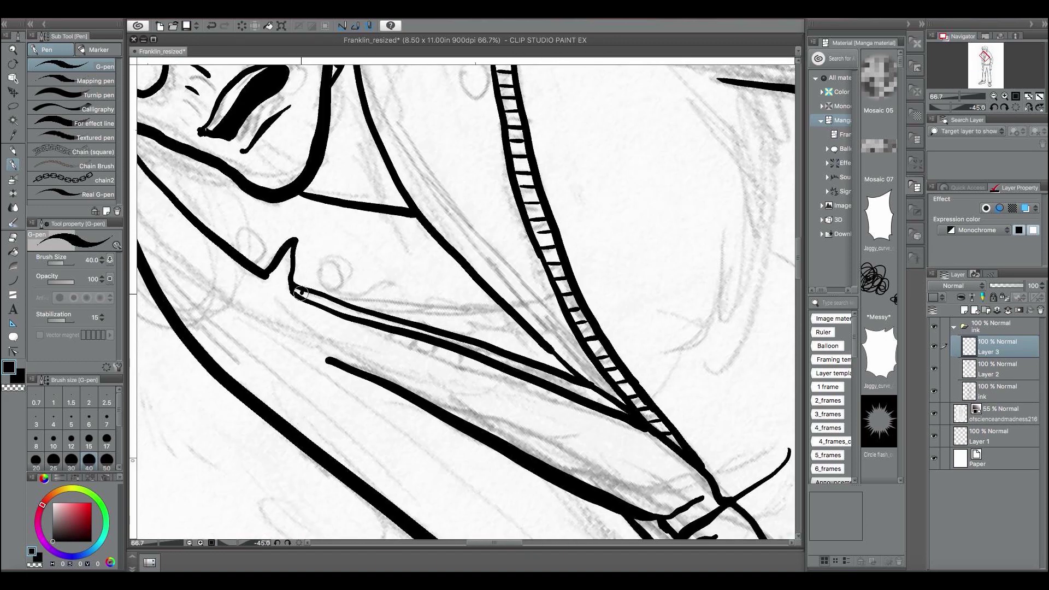
pyautogui.press('@')
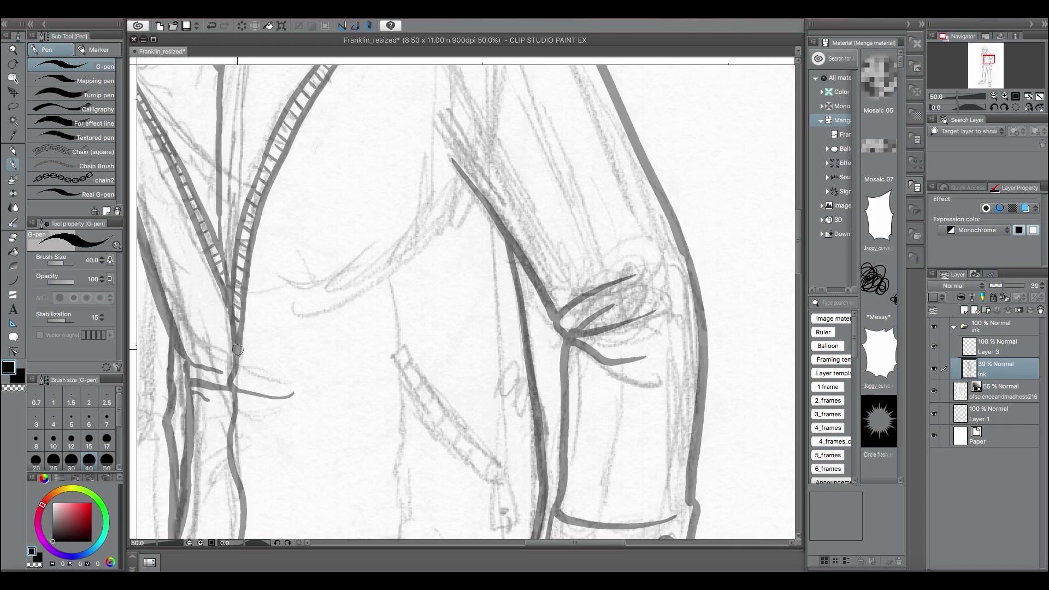
# Ink the zipper pull and outline the slanted chest pocket zipper.
pyautogui.moveTo(236, 347); pyautogui.dragTo(224, 381)
pyautogui.hotkey('ctrl', 'alt', '0')
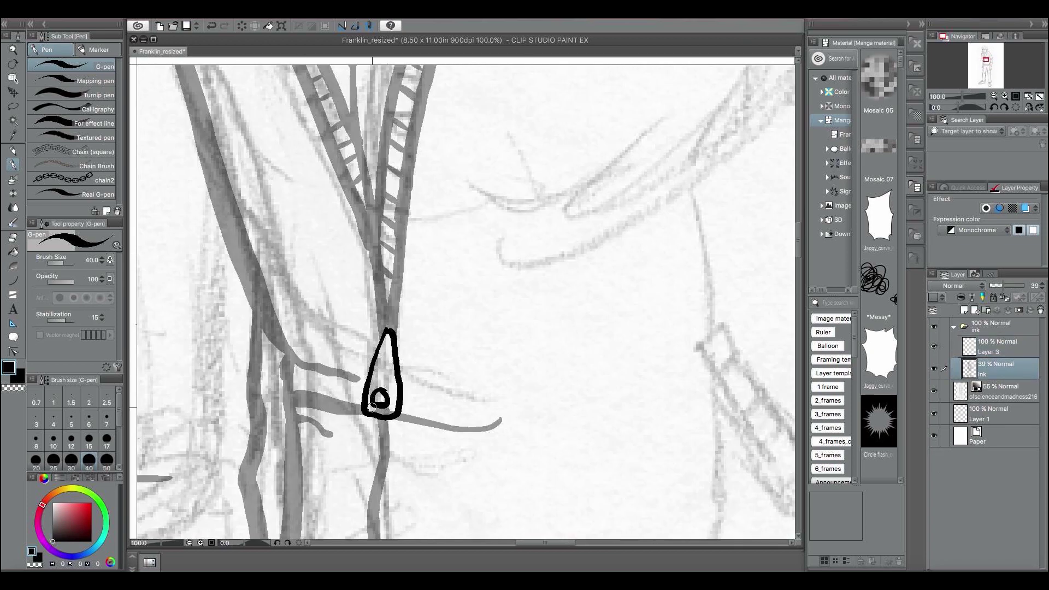
pyautogui.moveTo(493, 213); pyautogui.dragTo(623, 375)
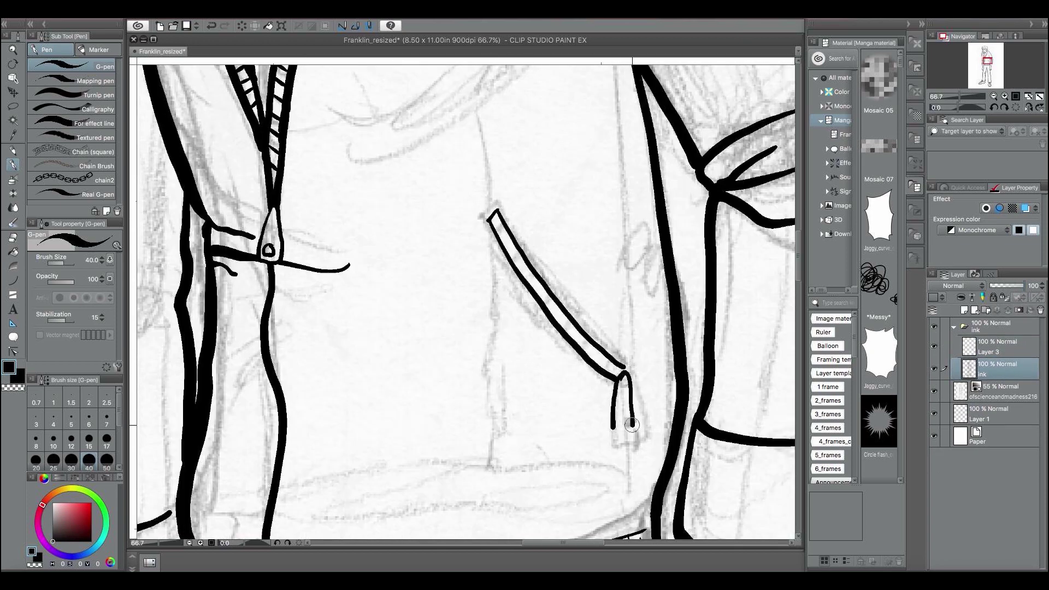
# On a new layer above the top ink layer, draw a stitch mark at the wrist.
pyautogui.click(936, 346)
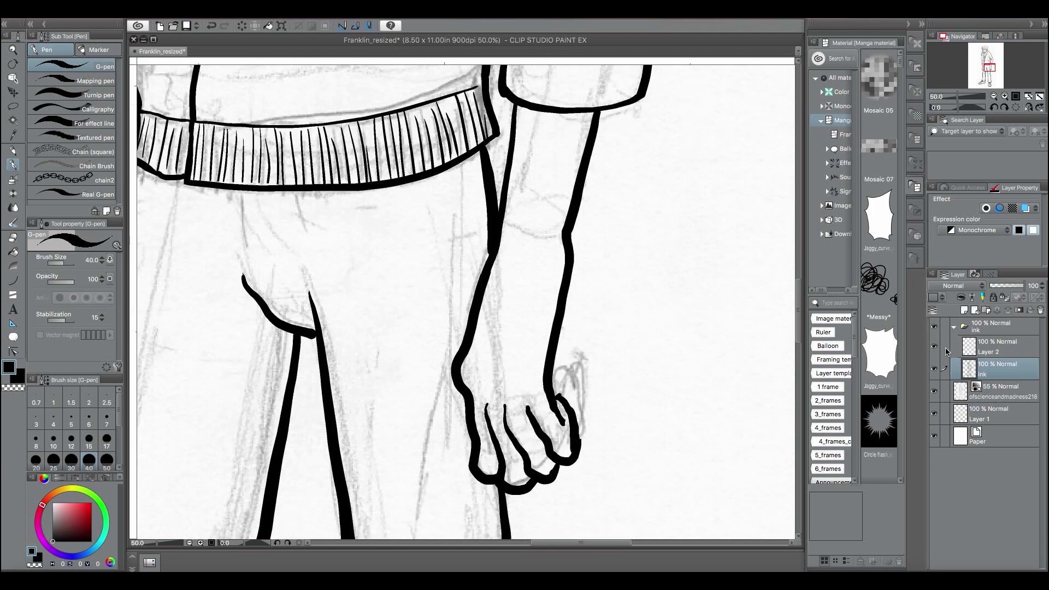
pyautogui.click(974, 310)
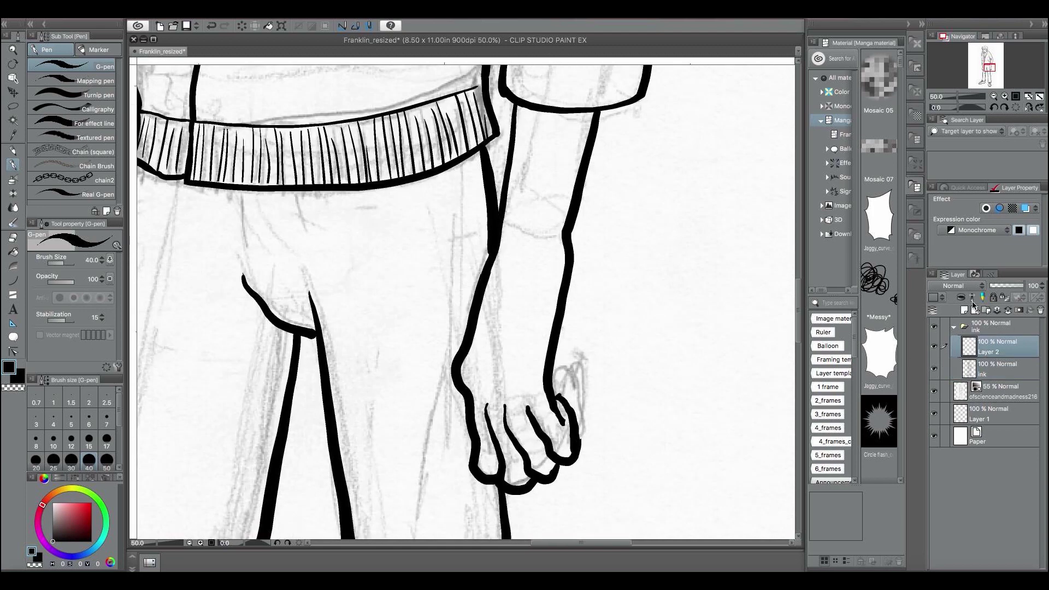
pyautogui.moveTo(534, 219); pyautogui.dragTo(501, 584)
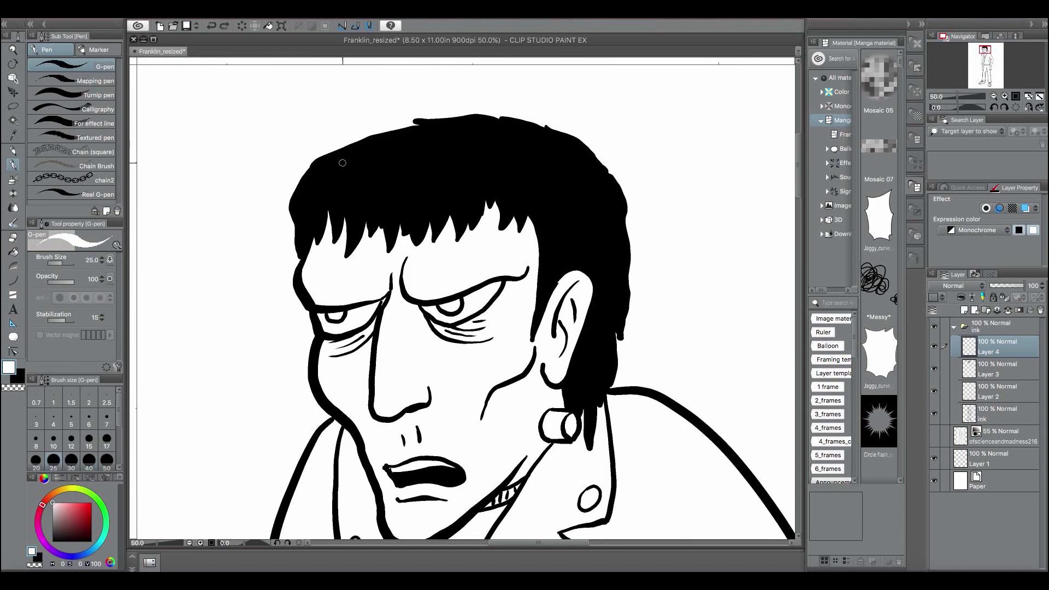
# Stroke fine white highlight streaks through the black hair.
pyautogui.moveTo(325, 185); pyautogui.dragTo(343, 160)
pyautogui.moveTo(335, 186); pyautogui.dragTo(354, 158)
pyautogui.moveTo(344, 185); pyautogui.dragTo(363, 156)
pyautogui.moveTo(354, 185); pyautogui.dragTo(374, 154)
pyautogui.moveTo(363, 187); pyautogui.dragTo(385, 154)
pyautogui.moveTo(377, 190); pyautogui.dragTo(398, 156)
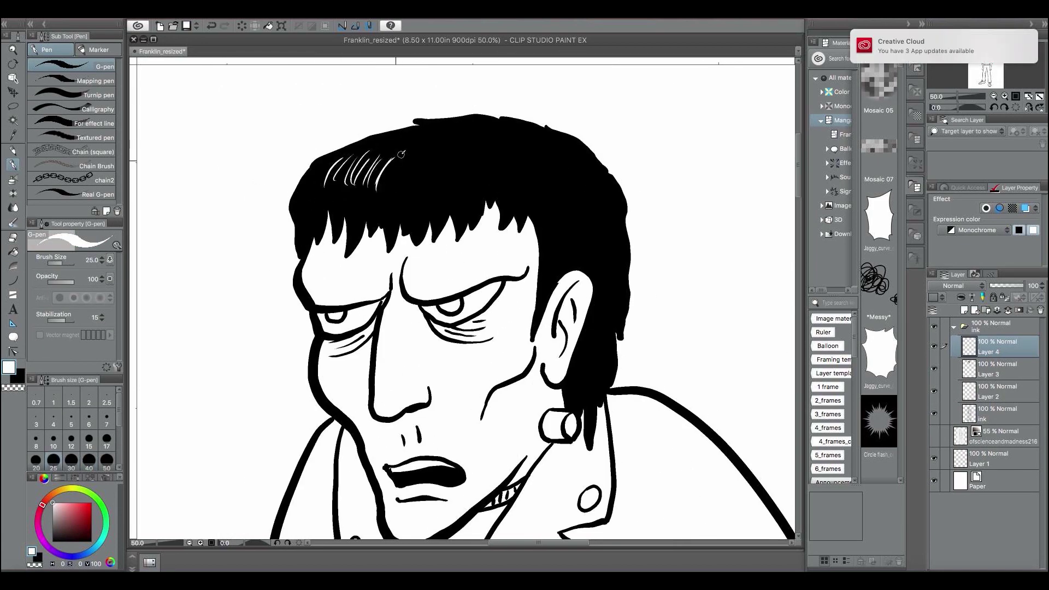
pyautogui.moveTo(328, 188); pyautogui.dragTo(350, 158)
pyautogui.moveTo(382, 189)
pyautogui.mouseDown()
pyautogui.moveTo(404, 154)
pyautogui.moveTo(448, 150)
pyautogui.mouseUp()
pyautogui.moveTo(480, 186)
pyautogui.mouseDown()
pyautogui.moveTo(502, 157)
pyautogui.moveTo(541, 161)
pyautogui.mouseUp()
pyautogui.moveTo(361, 185); pyautogui.dragTo(382, 156)
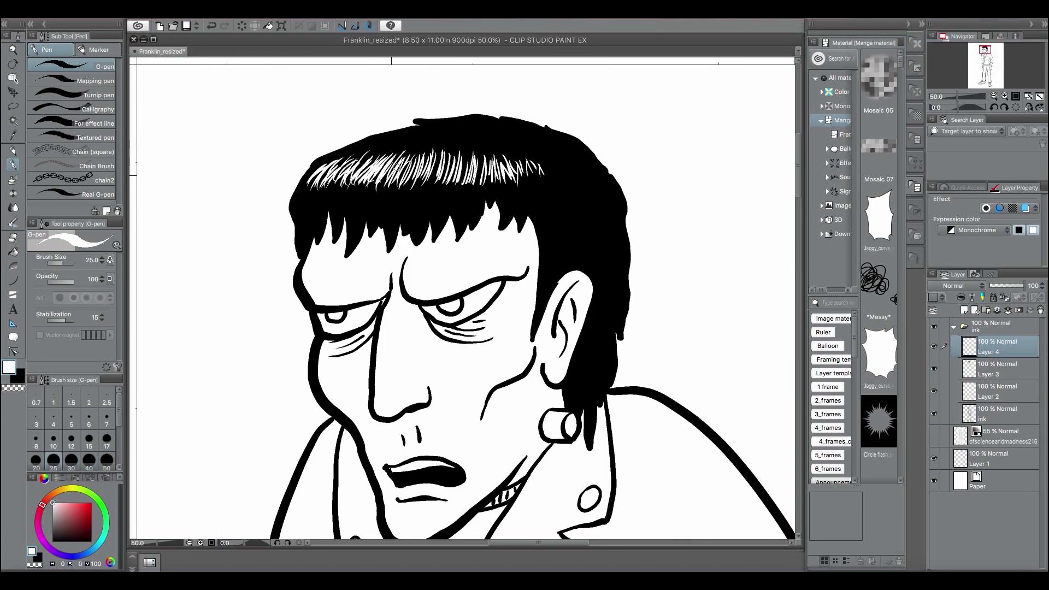
pyautogui.scroll(-1, 461, 227)
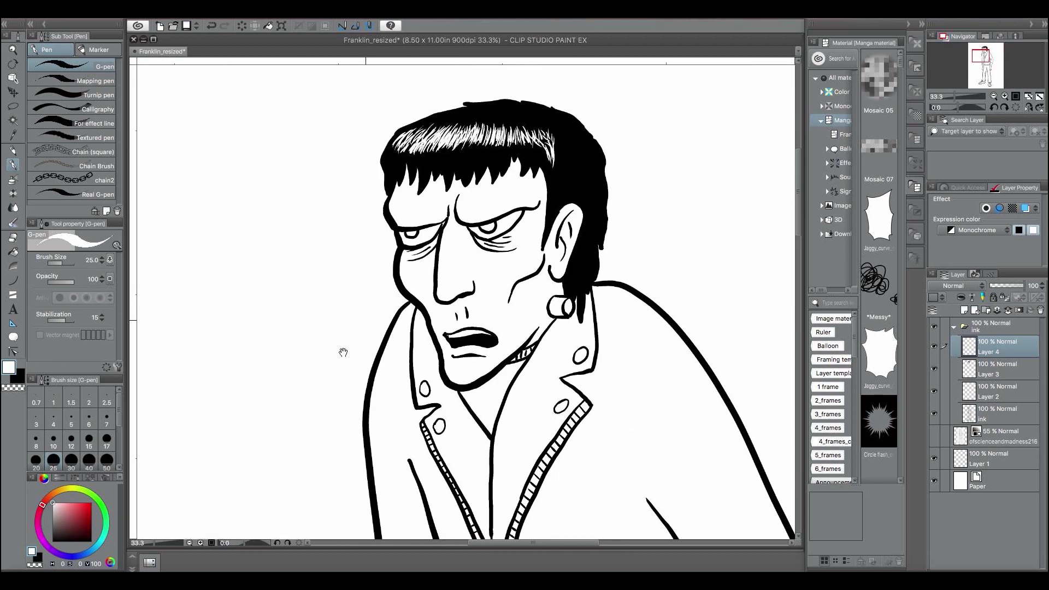
pyautogui.scroll(-4, 445, 210)
pyautogui.scroll(3, 440, 218)
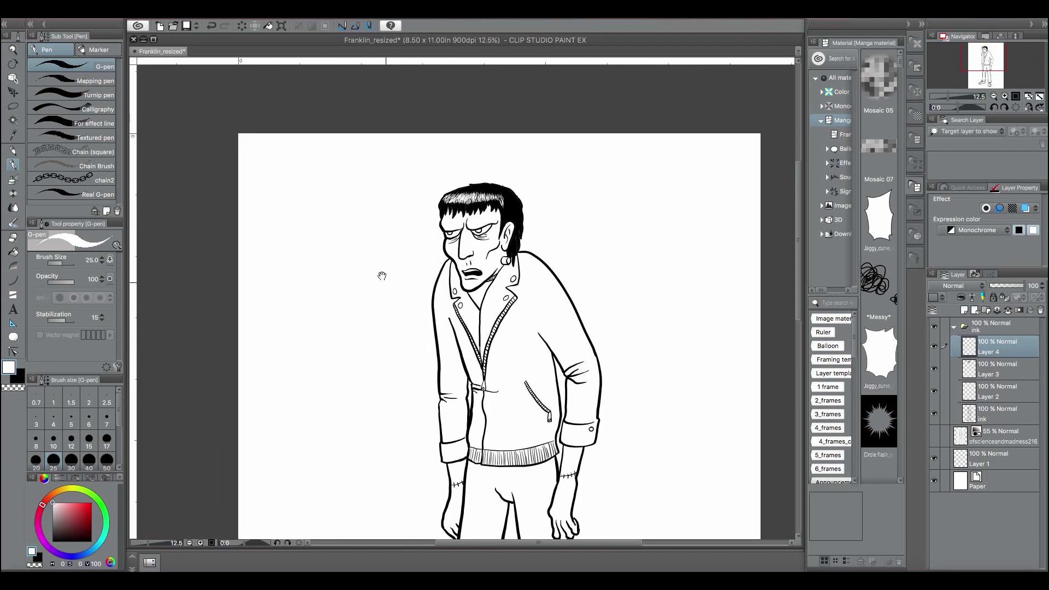
pyautogui.scroll(-3, 376, 273)
pyautogui.scroll(2, 376, 273)
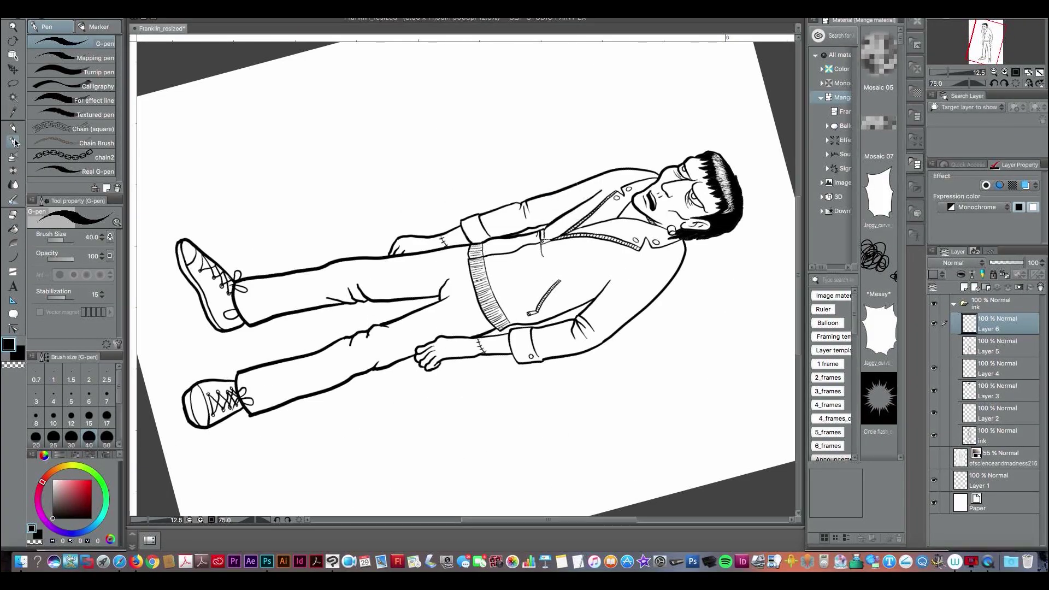
# Hatch the first jeans leg with vertical G-pen strokes, from above the shoe up to the thigh.
pyautogui.moveTo(377, 336); pyautogui.dragTo(394, 428)
pyautogui.moveTo(437, 319); pyautogui.dragTo(453, 415)
pyautogui.moveTo(497, 312); pyautogui.dragTo(522, 390)
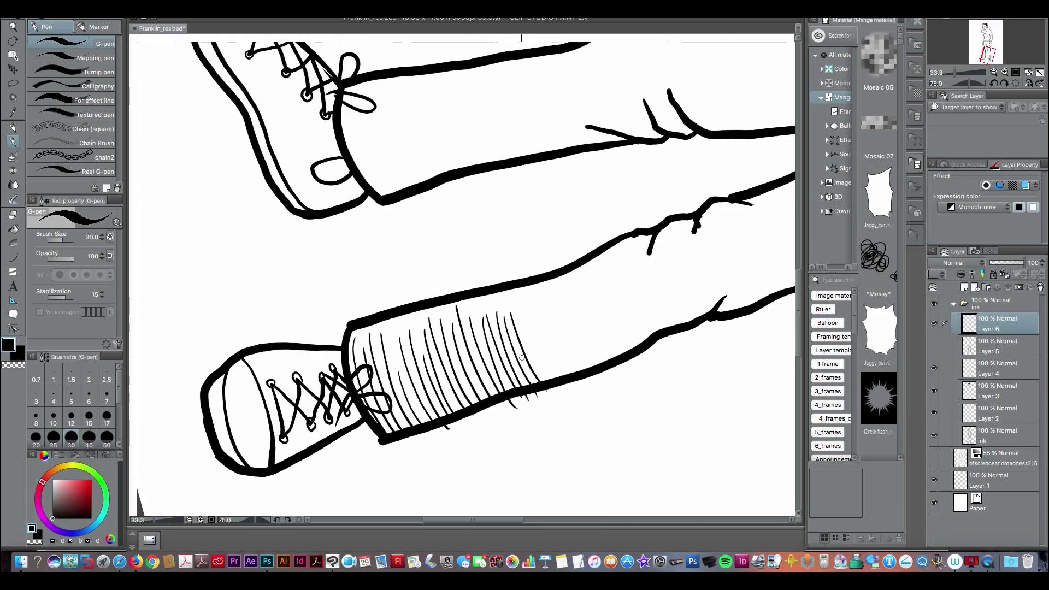
pyautogui.moveTo(546, 295); pyautogui.dragTo(568, 371)
pyautogui.moveTo(611, 273); pyautogui.dragTo(628, 349)
pyautogui.moveTo(683, 245); pyautogui.dragTo(699, 320)
pyautogui.moveTo(712, 238); pyautogui.dragTo(732, 308)
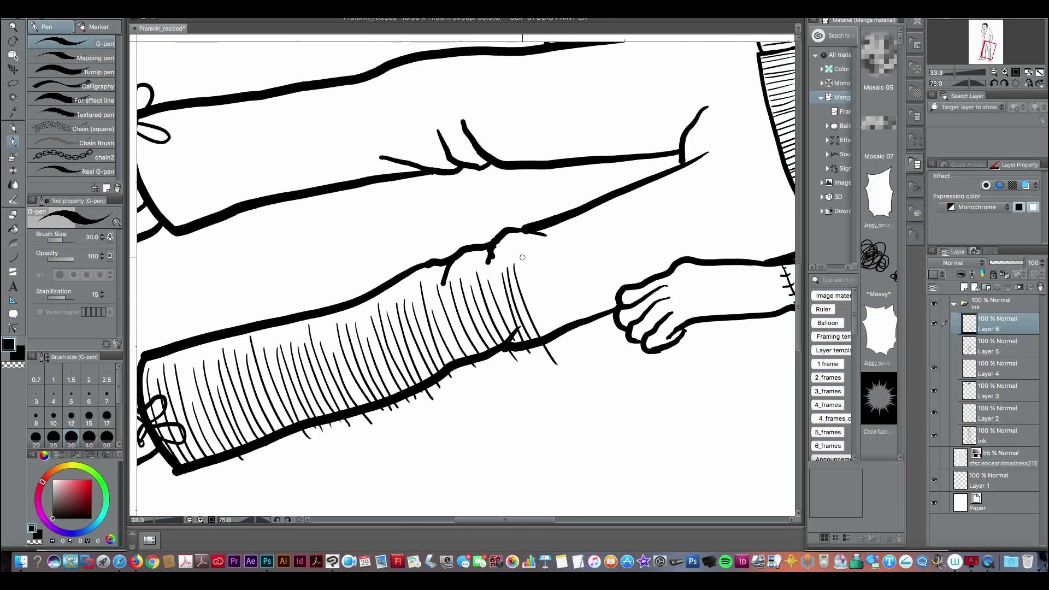
pyautogui.moveTo(525, 251); pyautogui.dragTo(546, 327)
pyautogui.moveTo(568, 237); pyautogui.dragTo(595, 311)
pyautogui.moveTo(611, 216); pyautogui.dragTo(634, 282)
pyautogui.moveTo(582, 232); pyautogui.dragTo(607, 308)
pyautogui.moveTo(634, 193); pyautogui.dragTo(655, 273)
pyautogui.moveTo(664, 191)
pyautogui.mouseDown()
pyautogui.moveTo(682, 256)
pyautogui.moveTo(702, 257)
pyautogui.mouseUp()
pyautogui.moveTo(715, 115)
pyautogui.mouseDown()
pyautogui.moveTo(754, 256)
pyautogui.moveTo(775, 251)
pyautogui.mouseUp()
pyautogui.moveTo(765, 164); pyautogui.dragTo(748, 273)
pyautogui.moveTo(737, 131); pyautogui.dragTo(743, 235)
pyautogui.moveTo(710, 145); pyautogui.dragTo(714, 218)
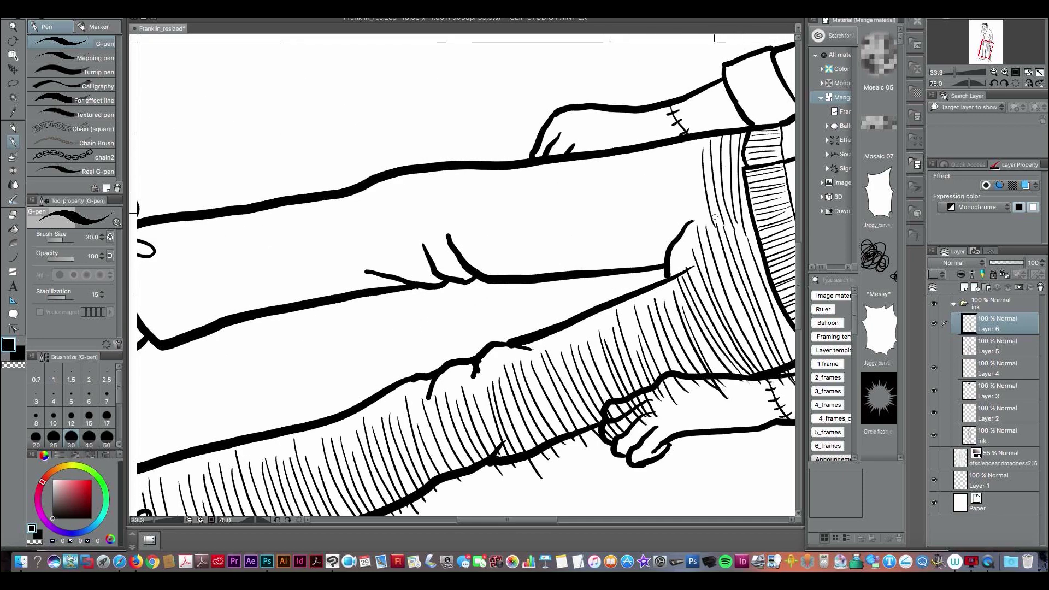
# Hatch the other jeans leg from the thigh down past the knee.
pyautogui.moveTo(671, 163); pyautogui.dragTo(677, 229)
pyautogui.moveTo(660, 166); pyautogui.dragTo(667, 246)
pyautogui.moveTo(649, 164); pyautogui.dragTo(657, 262)
pyautogui.moveTo(640, 169); pyautogui.dragTo(650, 262)
pyautogui.moveTo(632, 172); pyautogui.dragTo(642, 257)
pyautogui.moveTo(624, 173); pyautogui.dragTo(626, 207)
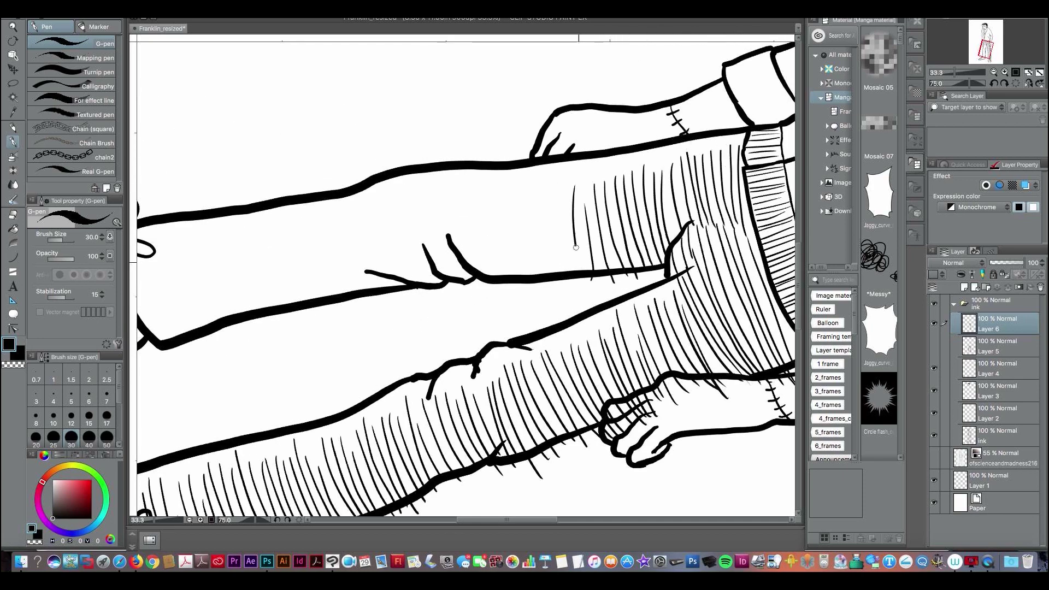
pyautogui.moveTo(562, 183); pyautogui.dragTo(567, 271)
pyautogui.moveTo(582, 216); pyautogui.dragTo(587, 270)
pyautogui.moveTo(536, 186)
pyautogui.mouseDown()
pyautogui.moveTo(544, 274)
pyautogui.moveTo(524, 276)
pyautogui.mouseUp()
pyautogui.moveTo(481, 197); pyautogui.dragTo(489, 277)
pyautogui.moveTo(460, 196); pyautogui.dragTo(468, 251)
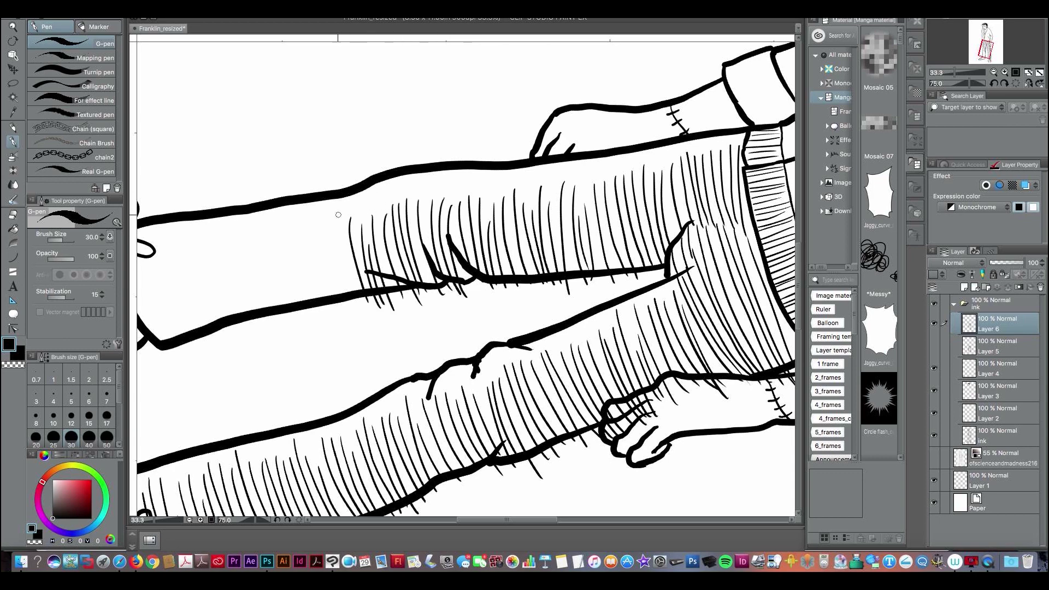
pyautogui.moveTo(338, 215); pyautogui.dragTo(354, 291)
pyautogui.moveTo(328, 218); pyautogui.dragTo(341, 293)
pyautogui.moveTo(301, 223); pyautogui.dragTo(318, 297)
pyautogui.moveTo(383, 214)
pyautogui.mouseDown()
pyautogui.moveTo(397, 294)
pyautogui.moveTo(376, 299)
pyautogui.mouseUp()
pyautogui.moveTo(276, 237)
pyautogui.mouseDown()
pyautogui.moveTo(297, 317)
pyautogui.moveTo(339, 401)
pyautogui.mouseUp()
# Layer extra hatching over the leg beside the hand and just above the shoe.
pyautogui.moveTo(336, 296); pyautogui.dragTo(382, 388)
pyautogui.moveTo(720, 132); pyautogui.dragTo(753, 214)
pyautogui.moveTo(539, 130); pyautogui.dragTo(571, 240)
pyautogui.moveTo(603, 133); pyautogui.dragTo(634, 208)
pyautogui.moveTo(642, 132); pyautogui.dragTo(691, 212)
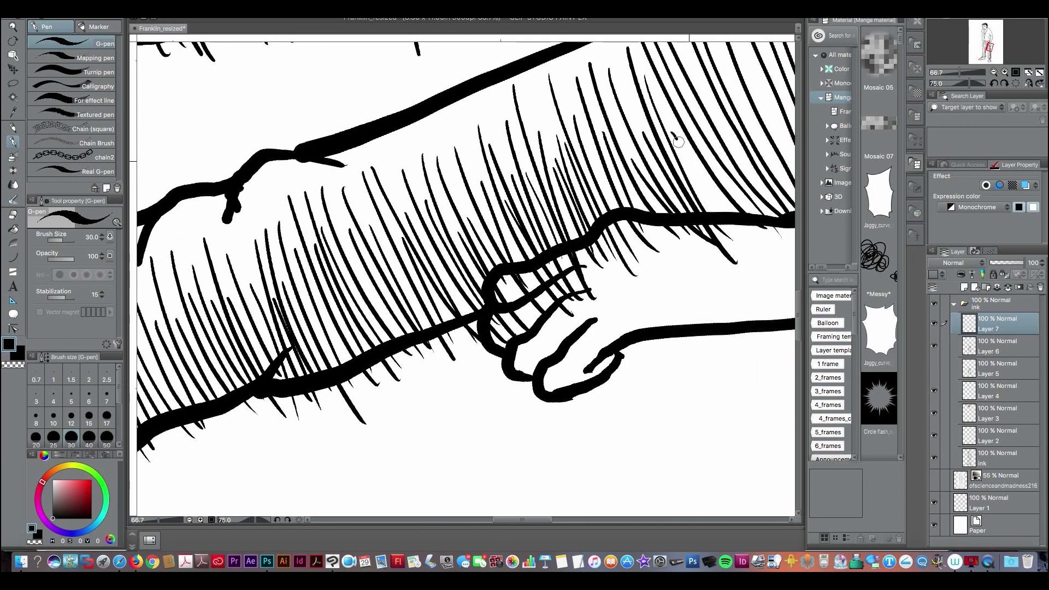
pyautogui.moveTo(502, 153); pyautogui.dragTo(562, 257)
pyautogui.moveTo(549, 134); pyautogui.dragTo(606, 254)
pyautogui.moveTo(574, 65); pyautogui.dragTo(652, 243)
pyautogui.moveTo(615, 116); pyautogui.dragTo(664, 232)
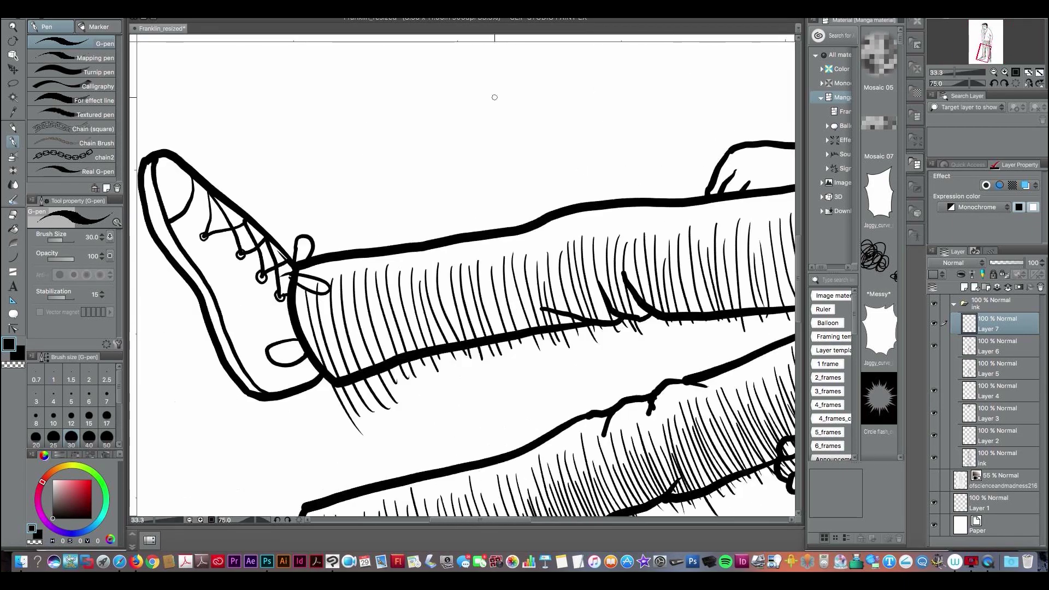
pyautogui.moveTo(303, 248); pyautogui.dragTo(327, 364)
pyautogui.moveTo(341, 248); pyautogui.dragTo(366, 349)
pyautogui.moveTo(391, 266); pyautogui.dragTo(412, 336)
pyautogui.moveTo(480, 237); pyautogui.dragTo(501, 319)
pyautogui.moveTo(528, 242); pyautogui.dragTo(546, 310)
pyautogui.moveTo(614, 226); pyautogui.dragTo(627, 280)
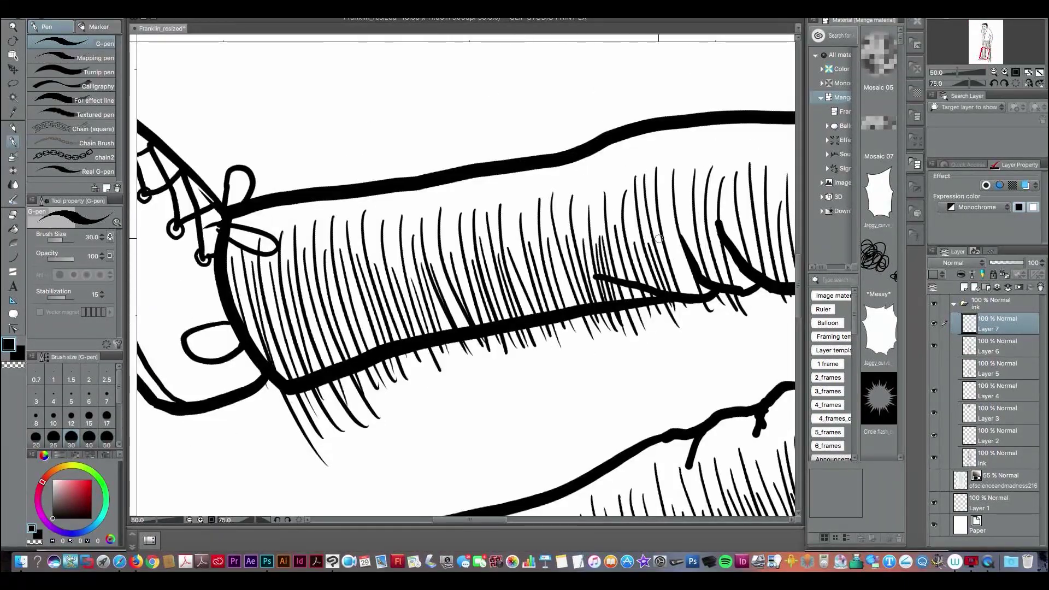
# Fill in more hatching across the upper leg and its right side.
pyautogui.moveTo(658, 238); pyautogui.dragTo(686, 294)
pyautogui.moveTo(707, 207); pyautogui.dragTo(722, 283)
pyautogui.moveTo(563, 210); pyautogui.dragTo(585, 306)
pyautogui.moveTo(631, 206); pyautogui.dragTo(661, 310)
pyautogui.moveTo(677, 217); pyautogui.dragTo(726, 305)
pyautogui.moveTo(527, 206); pyautogui.dragTo(565, 308)
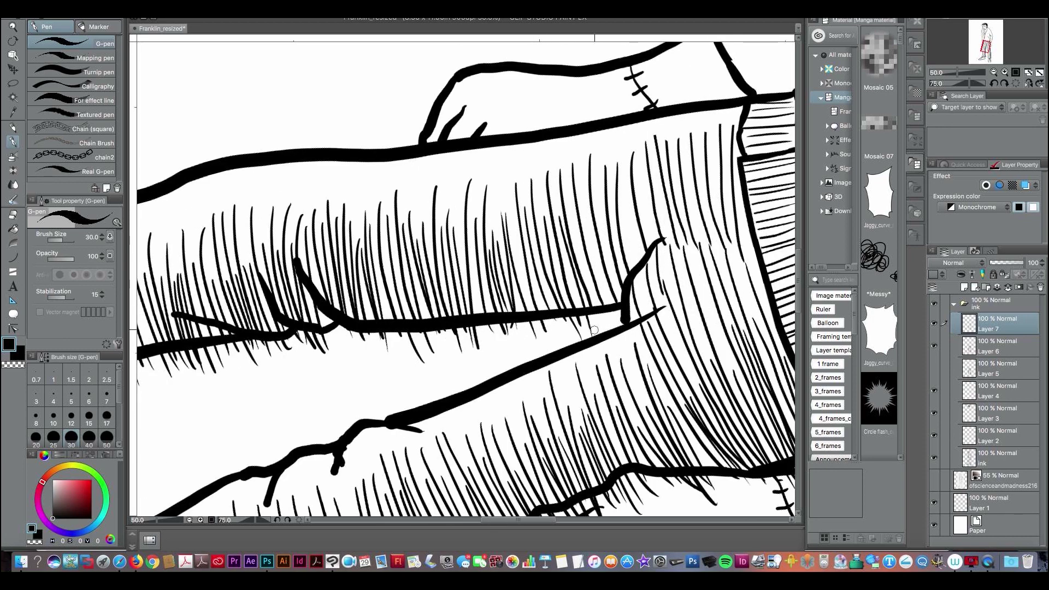
pyautogui.moveTo(605, 213); pyautogui.dragTo(583, 303)
pyautogui.moveTo(639, 187); pyautogui.dragTo(622, 259)
pyautogui.moveTo(676, 164); pyautogui.dragTo(661, 234)
pyautogui.moveTo(694, 148); pyautogui.dragTo(680, 239)
pyautogui.moveTo(1021, 262); pyautogui.dragTo(1005, 263)
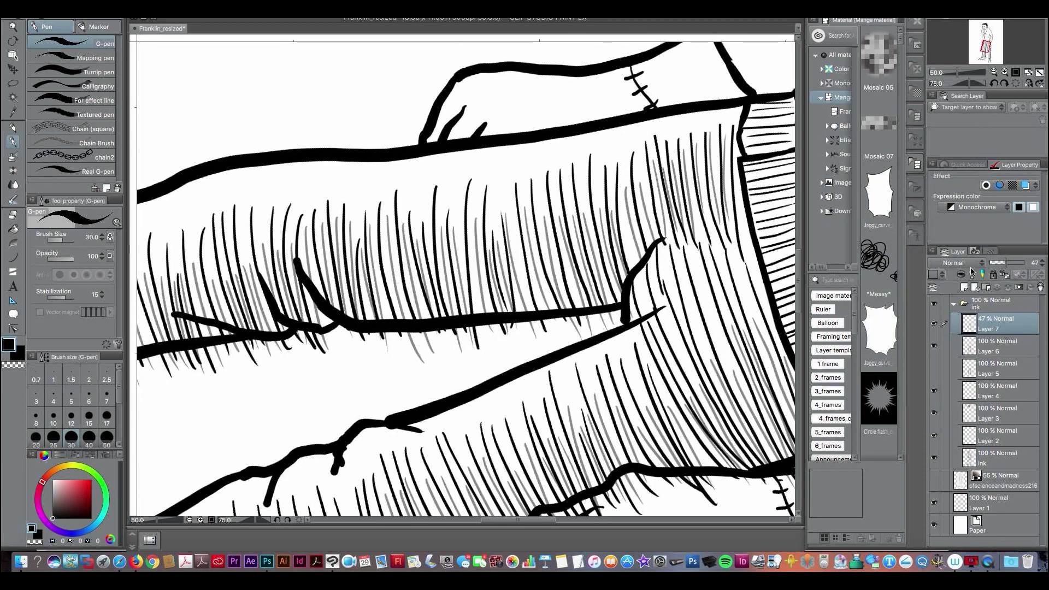
pyautogui.scroll(-10, 646, 243)
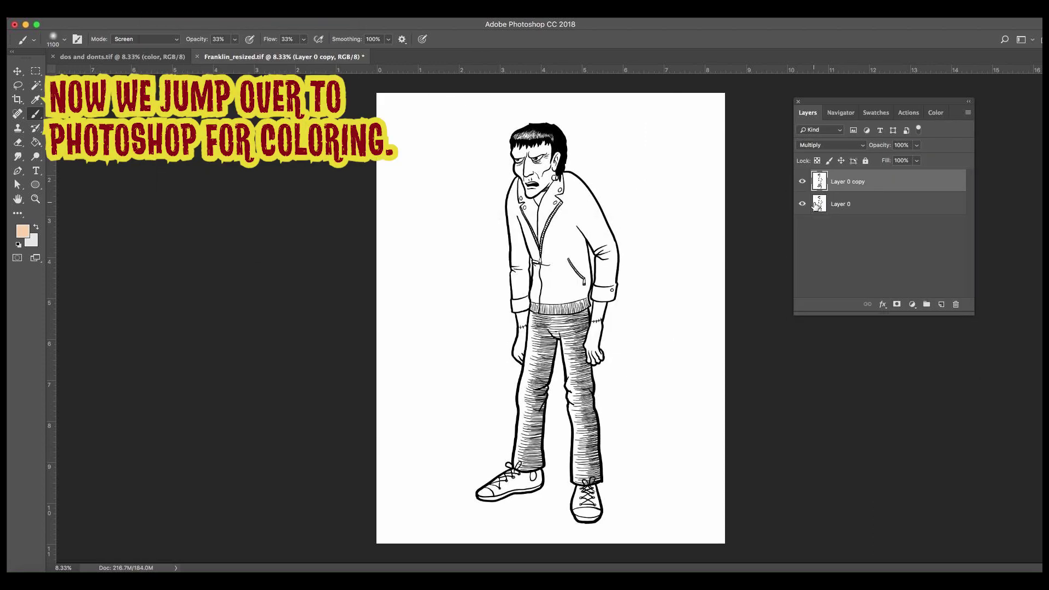
# Delete the original Layer 0 and fill a new 'color flats' layer with green.
pyautogui.press('Delete')
pyautogui.click(637, 212)
pyautogui.hotkey('ctrl', 'shift', 'n')
pyautogui.write('color flats')
pyautogui.press('Return')
pyautogui.press('g')
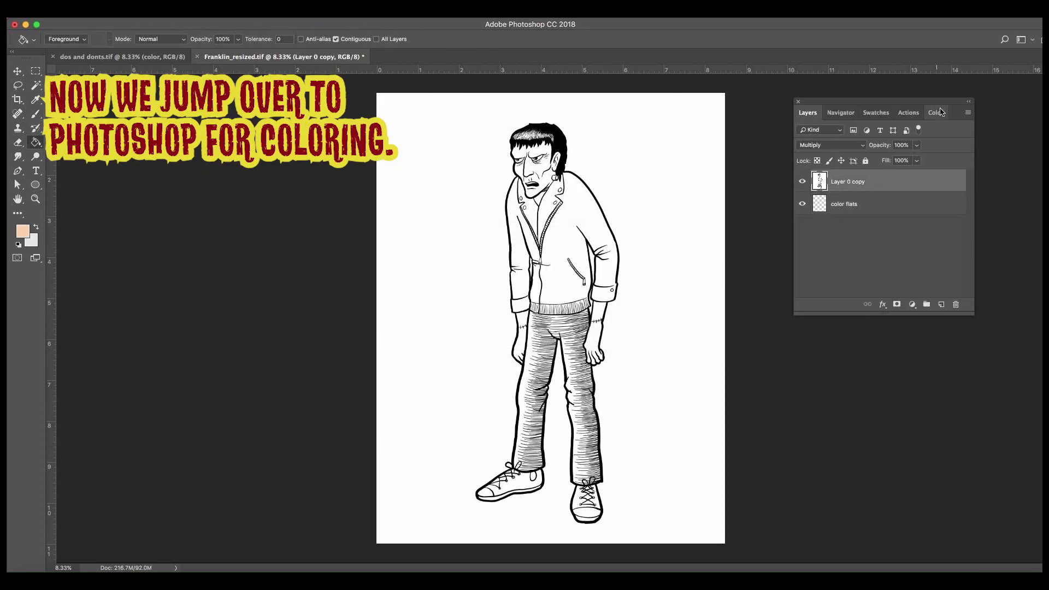
pyautogui.moveTo(936, 112); pyautogui.dragTo(882, 340)
pyautogui.click(650, 348)
# Lasso the figure's hair, jacket outline and left sleeve.
pyautogui.press('l')
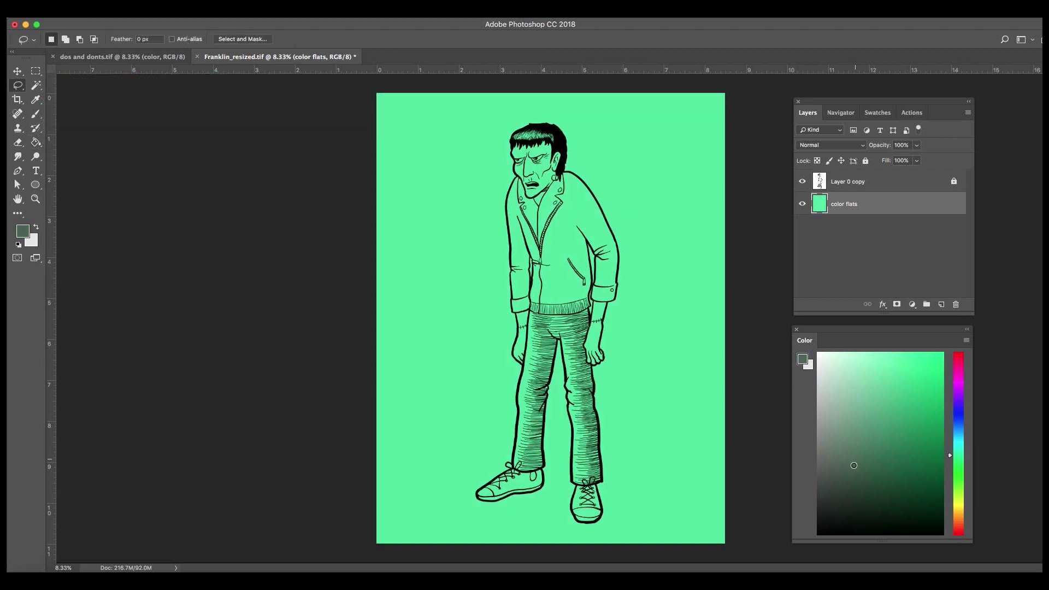
pyautogui.hotkey('ctrl', '+')
pyautogui.hotkey('ctrl', '+')
pyautogui.hotkey('ctrl', '+')
pyautogui.moveTo(514, 260); pyautogui.dragTo(426, 295)
pyautogui.moveTo(628, 423); pyautogui.dragTo(630, 427)
pyautogui.scroll(-5, 491, 327)
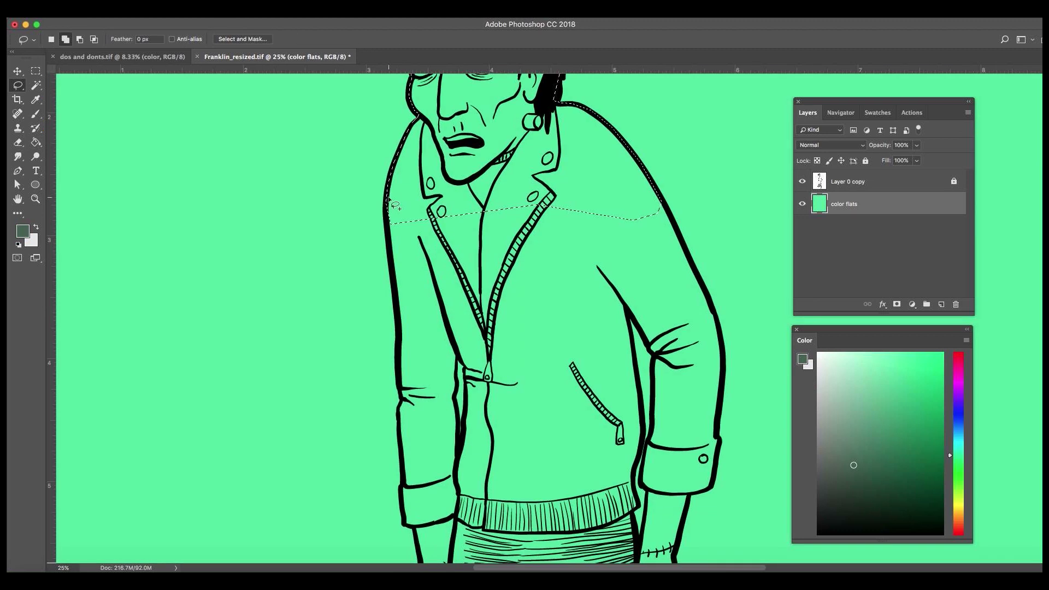
pyautogui.moveTo(626, 167); pyautogui.dragTo(642, 483)
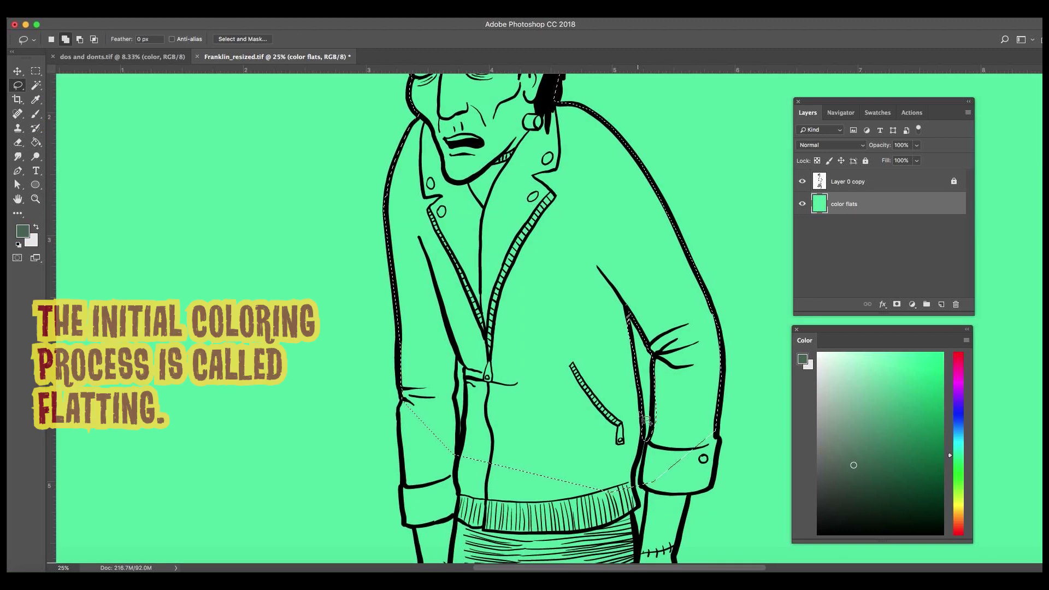
pyautogui.moveTo(461, 357)
pyautogui.mouseDown()
pyautogui.moveTo(458, 404)
pyautogui.moveTo(667, 256)
pyautogui.mouseUp()
# Extend the lasso selection down the right arm, the left sleeve edge and both legs.
pyautogui.scroll(-5, 655, 273)
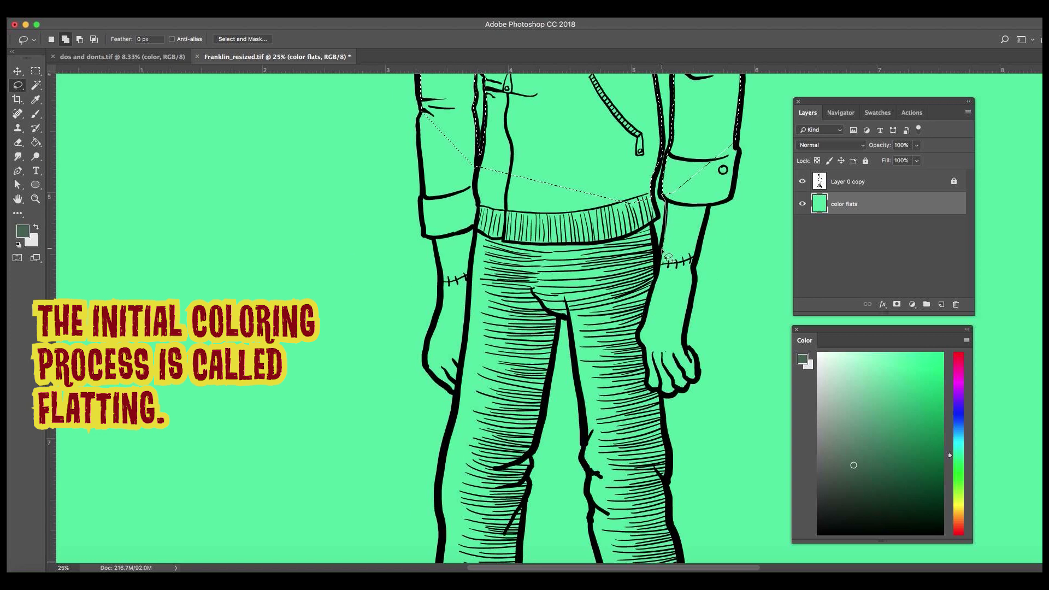
pyautogui.moveTo(710, 137); pyautogui.dragTo(579, 382)
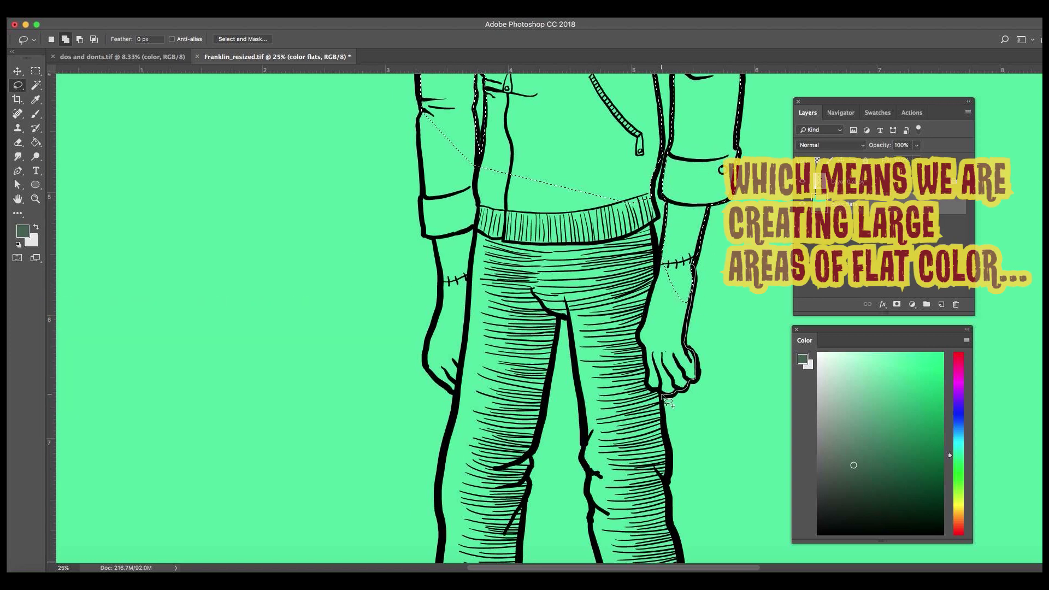
pyautogui.moveTo(434, 309); pyautogui.dragTo(421, 163)
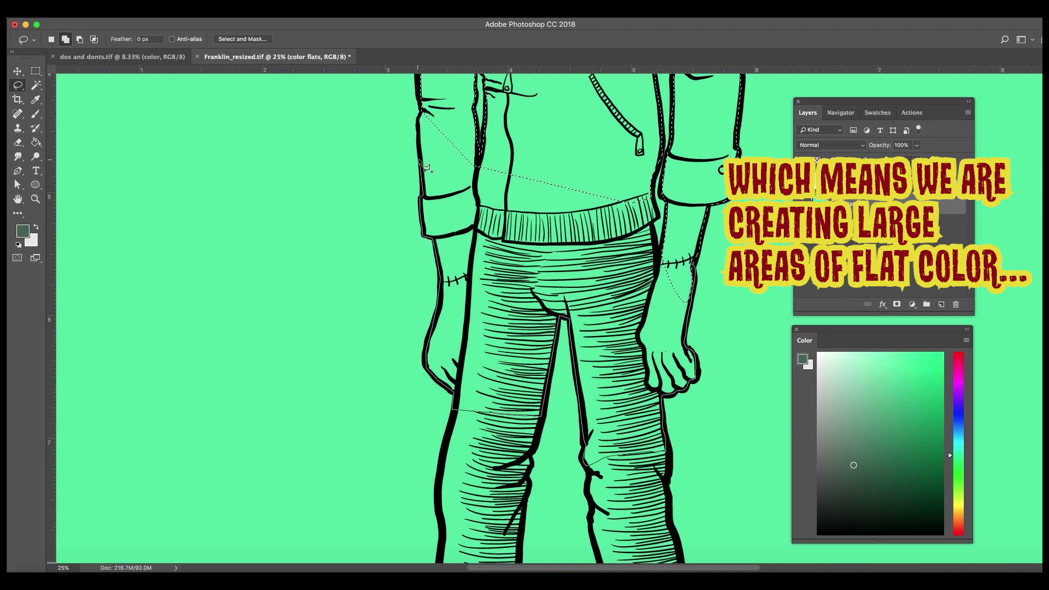
pyautogui.moveTo(665, 264); pyautogui.dragTo(441, 190)
pyautogui.scroll(-5, 442, 190)
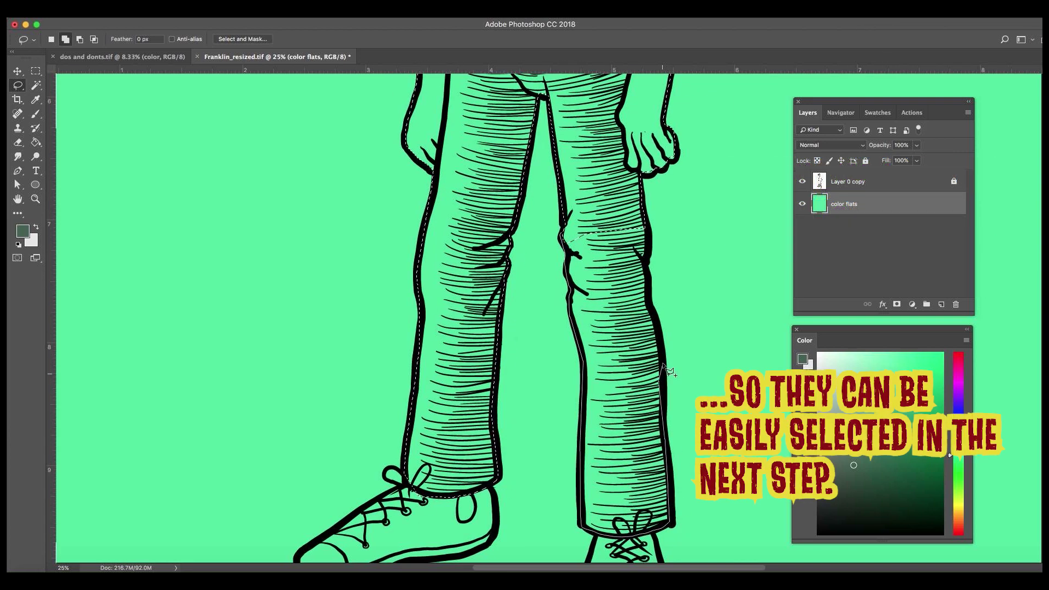
pyautogui.moveTo(517, 252); pyautogui.dragTo(666, 423)
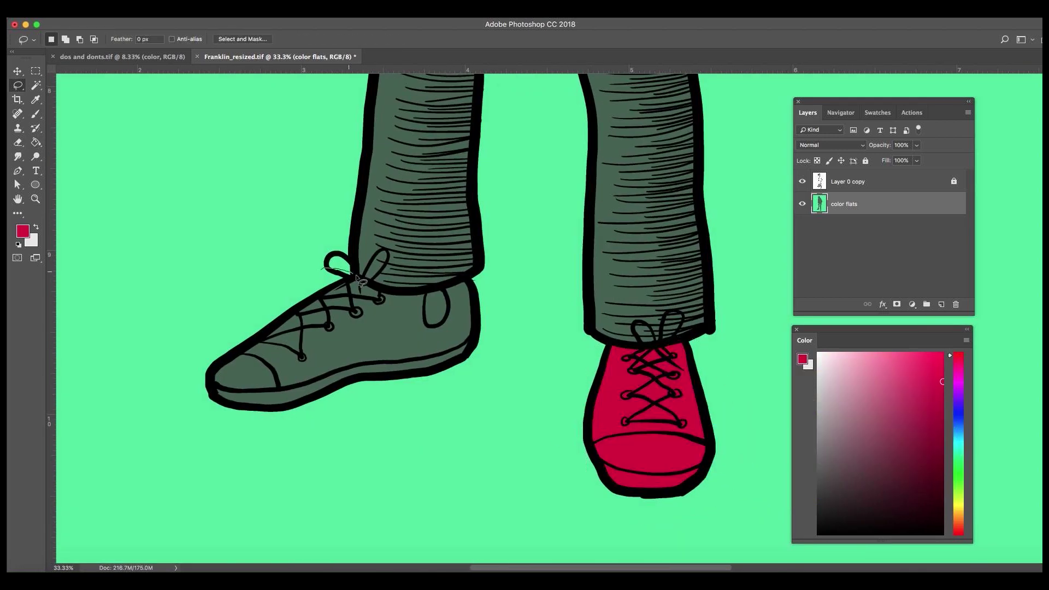
# Fill the toes and soles of both shoes grey.
pyautogui.hotkey('ctrl', 'd')
pyautogui.click(658, 435)
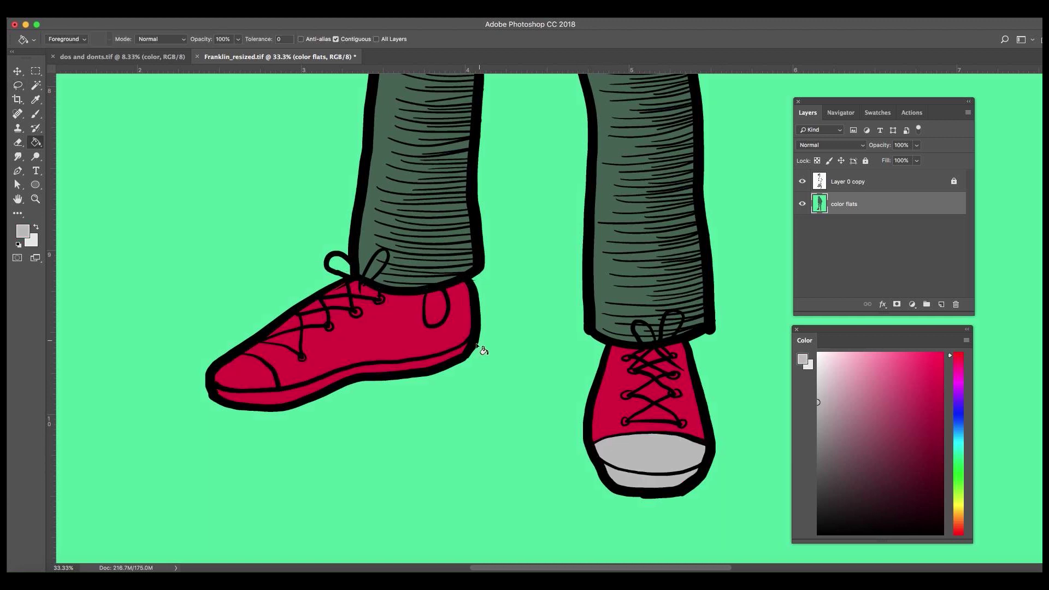
pyautogui.press('l')
pyautogui.moveTo(481, 356); pyautogui.dragTo(359, 364)
pyautogui.moveTo(159, 361); pyautogui.dragTo(162, 365)
pyautogui.hotkey('alt', 'BackSpace')
pyautogui.hotkey('ctrl', 'd')
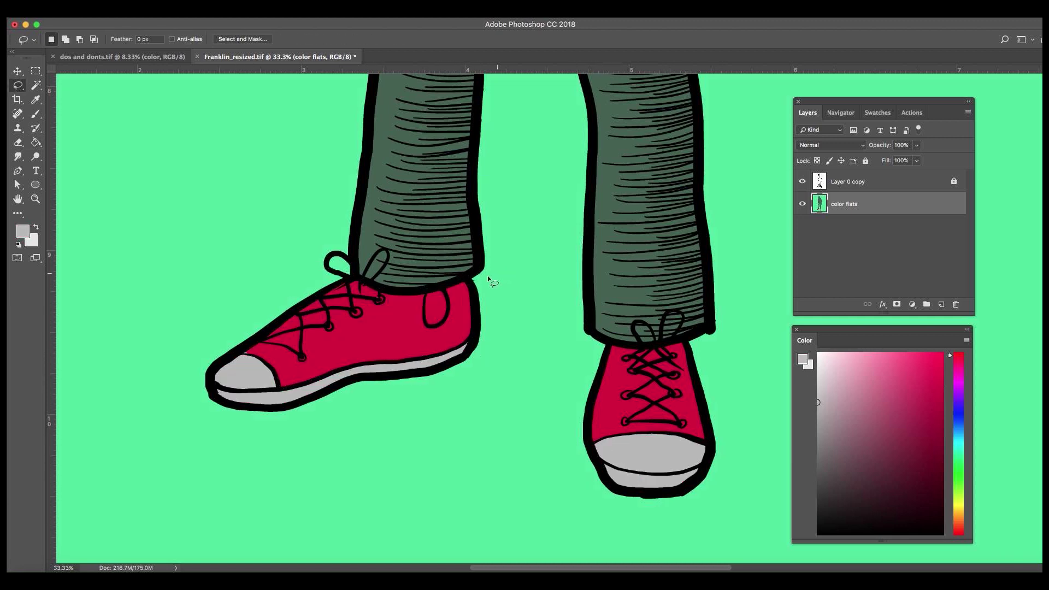
# Lasso the jeans from the waistband down and fill them blue.
pyautogui.moveTo(449, 309); pyautogui.dragTo(431, 289)
pyautogui.hotkey('ctrl', '-')
pyautogui.scroll(10, 525, 317)
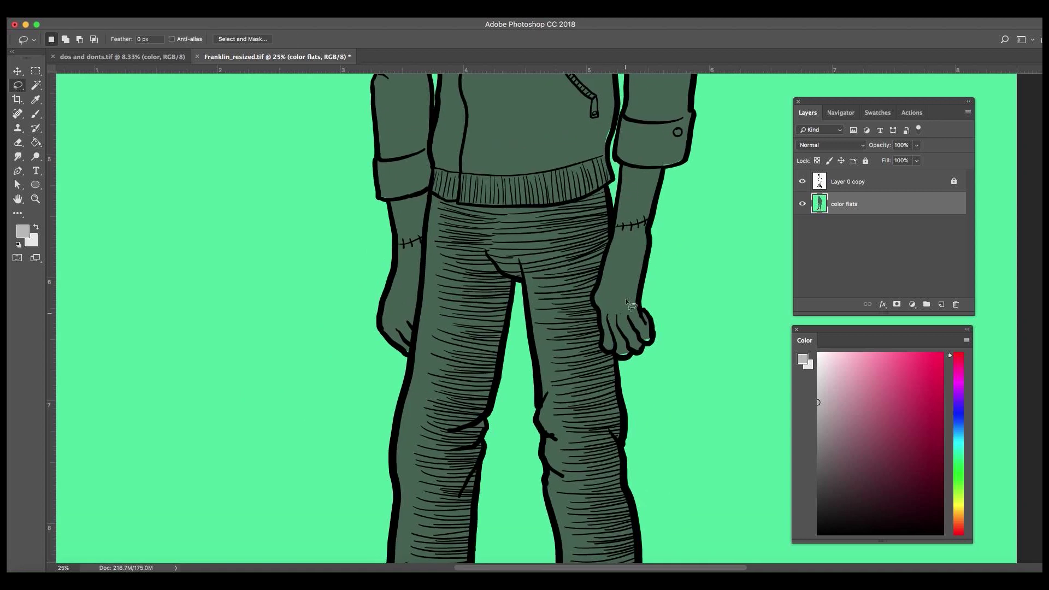
pyautogui.moveTo(647, 330); pyautogui.dragTo(619, 332)
pyautogui.moveTo(609, 187); pyautogui.dragTo(525, 208)
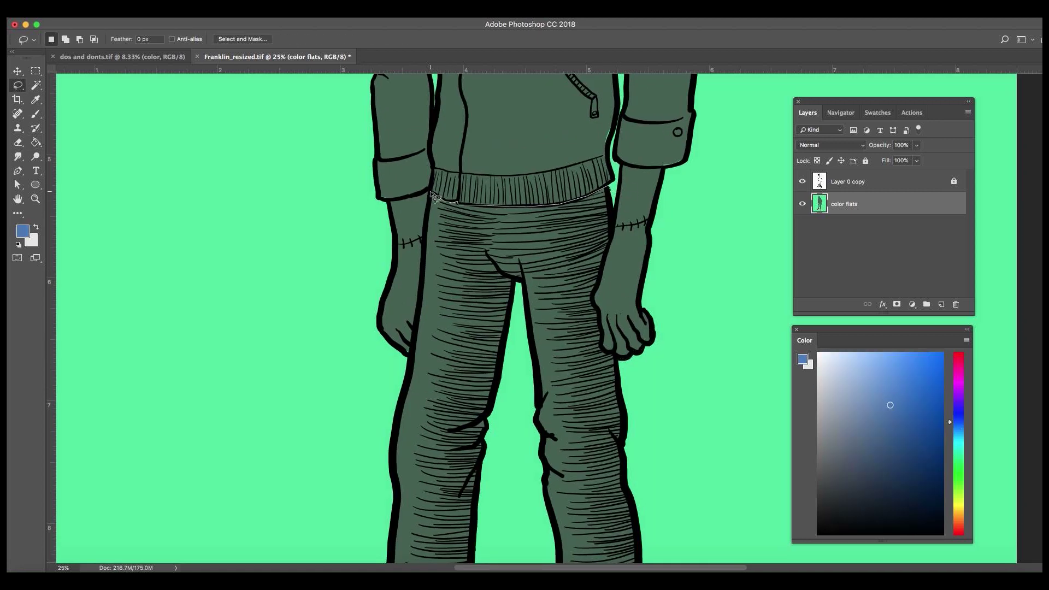
pyautogui.moveTo(619, 244); pyautogui.dragTo(610, 189)
pyautogui.hotkey('alt', 'BackSpace')
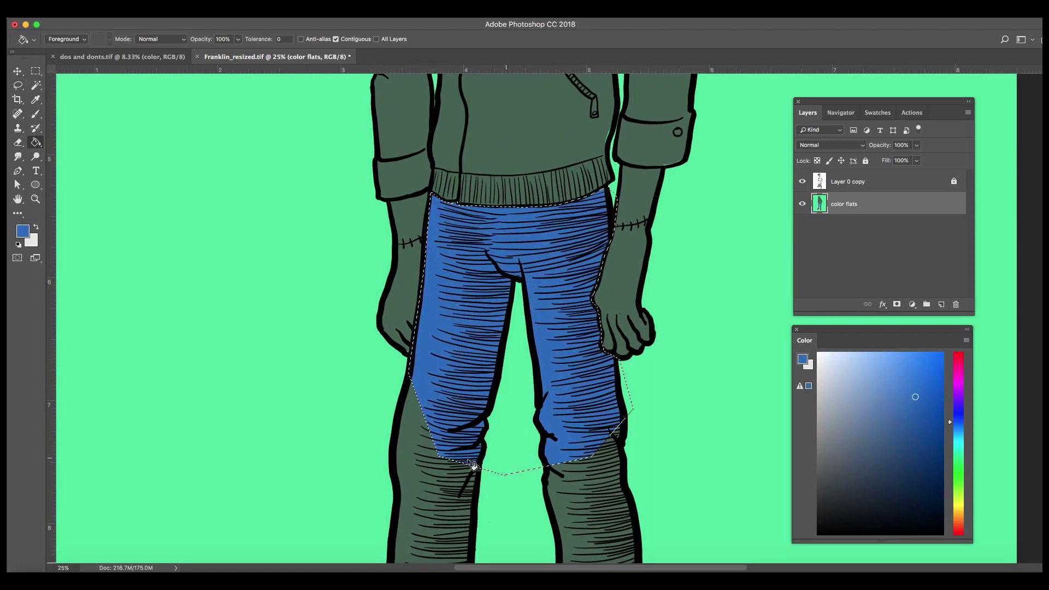
pyautogui.scroll(-5, 415, 328)
pyautogui.press('g')
pyautogui.hotkey('ctrl', 'd')
# Lasso the head, excluding the hair, and fill the face a lighter green.
pyautogui.scroll(10, 418, 315)
pyautogui.keyDown('alt'); pyautogui.click(372, 246); pyautogui.keyUp('alt')
pyautogui.press('l')
pyautogui.moveTo(307, 130); pyautogui.dragTo(323, 248)
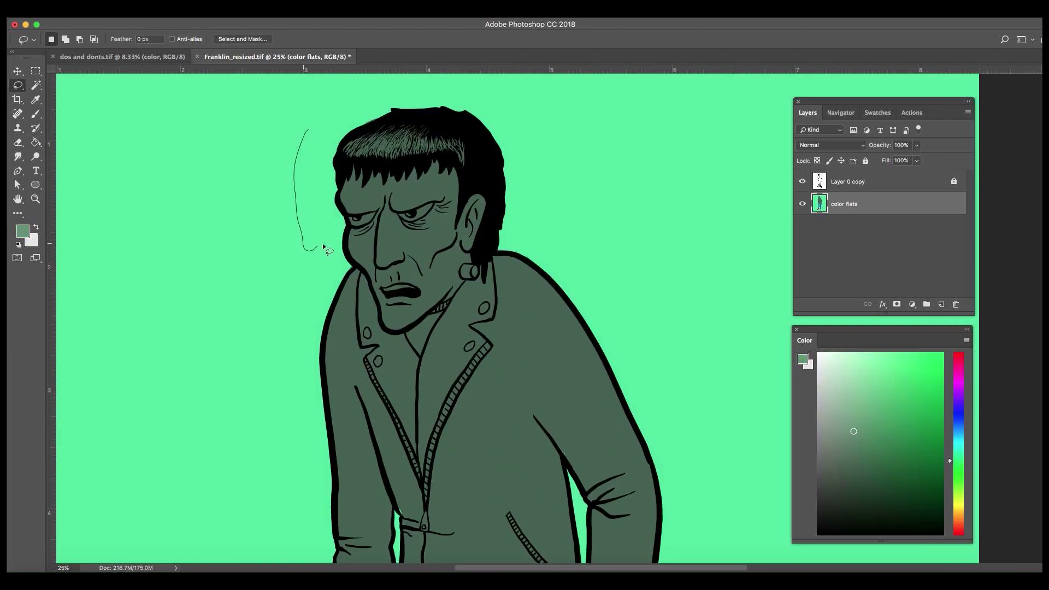
pyautogui.moveTo(482, 147); pyautogui.dragTo(314, 143)
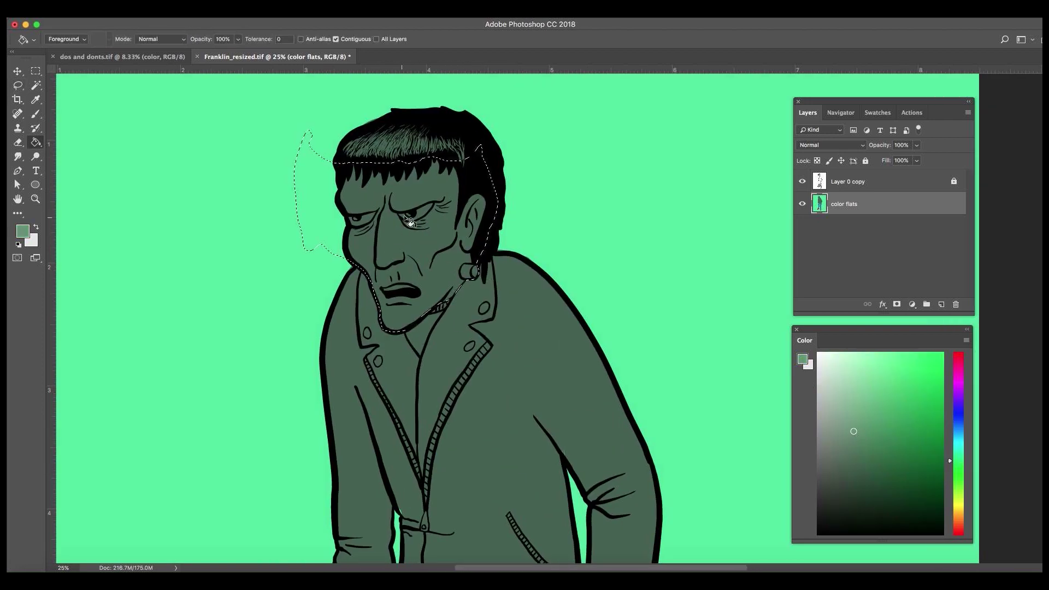
pyautogui.scroll(1, 435, 168)
pyautogui.moveTo(254, 268)
pyautogui.mouseDown()
pyautogui.moveTo(319, 270)
pyautogui.moveTo(256, 267)
pyautogui.mouseUp()
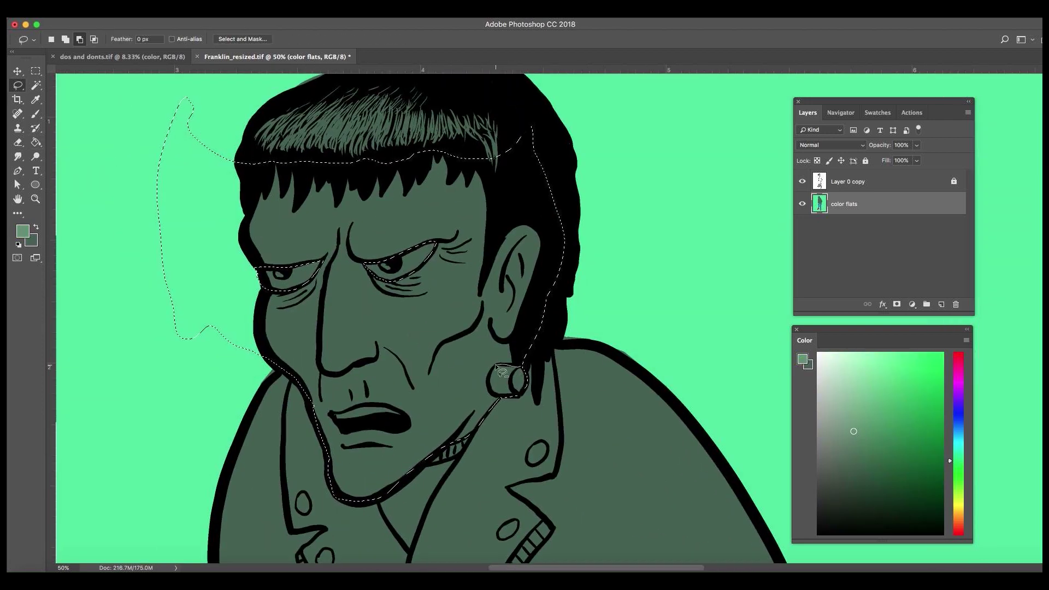
pyautogui.hotkey('alt', 'BackSpace')
pyautogui.hotkey('ctrl', 'd')
# Fill both eyes and the teeth white.
pyautogui.press('g')
pyautogui.click(372, 417)
pyautogui.click(398, 273)
pyautogui.click(278, 273)
# Lasso the collar area and fill it yellow-green.
pyautogui.click(905, 368)
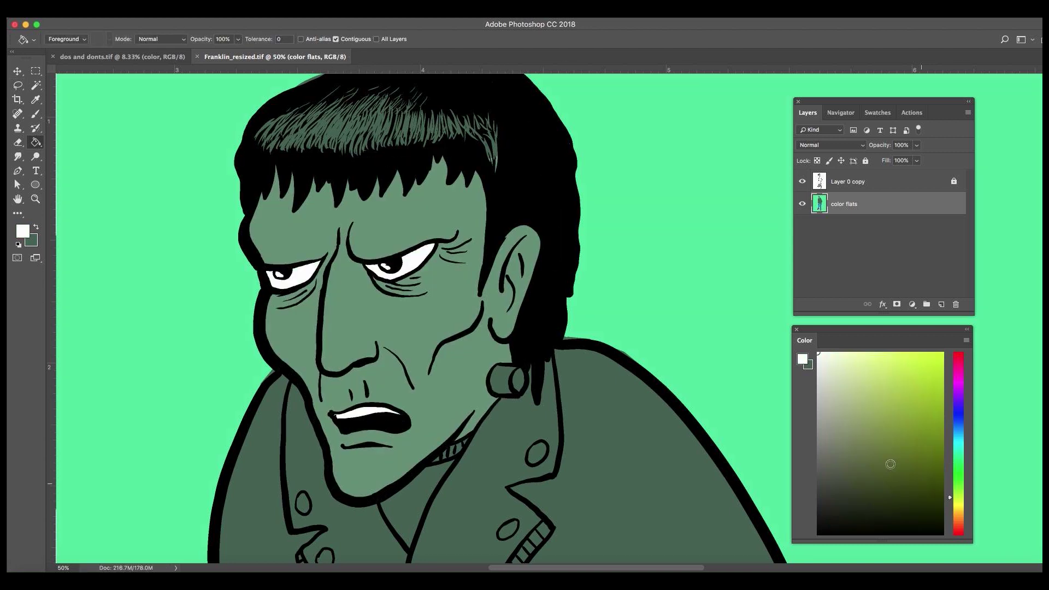
pyautogui.scroll(-3, 481, 450)
pyautogui.press('l')
pyautogui.moveTo(494, 301); pyautogui.dragTo(429, 324)
pyautogui.moveTo(437, 413); pyautogui.dragTo(495, 302)
pyautogui.hotkey('alt', 'BackSpace')
pyautogui.scroll(-10, 547, 316)
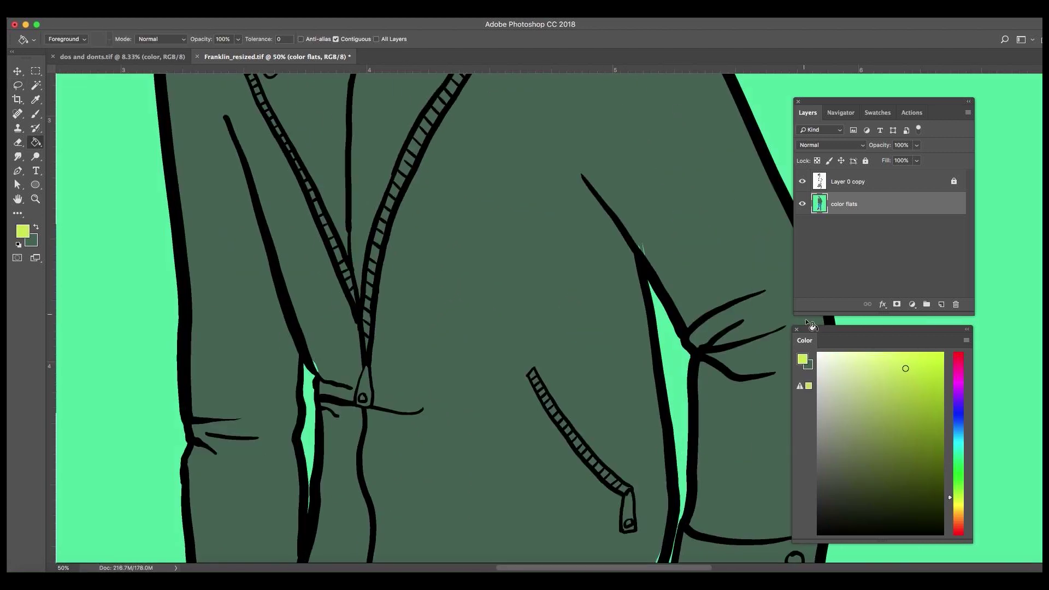
pyautogui.press('b')
pyautogui.scroll(-10, 634, 380)
pyautogui.scroll(20, 491, 328)
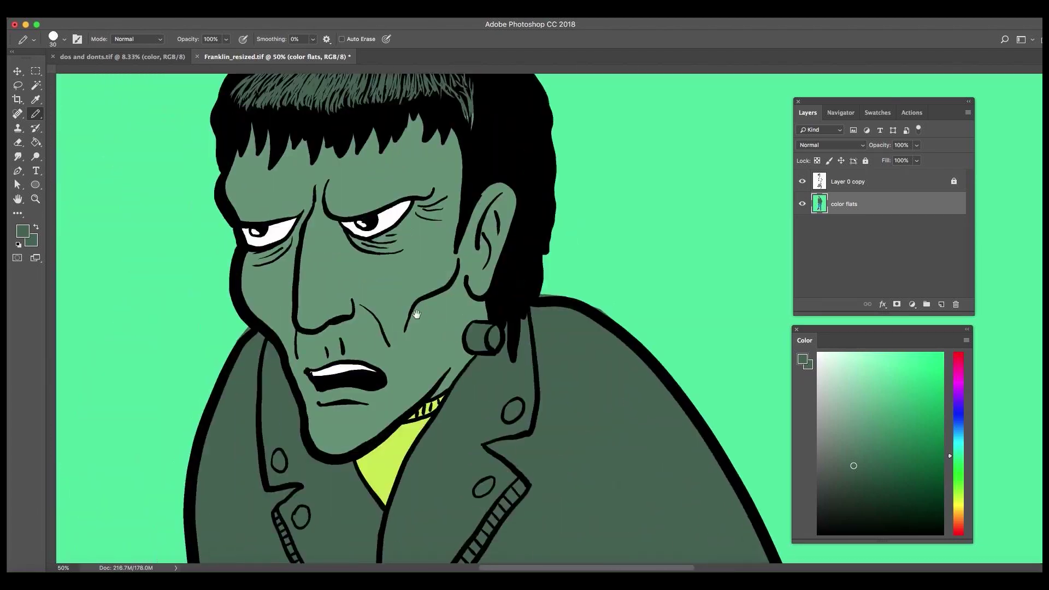
pyautogui.scroll(-15, 587, 112)
pyautogui.press('l')
pyautogui.hscroll(-5, 515, 539)
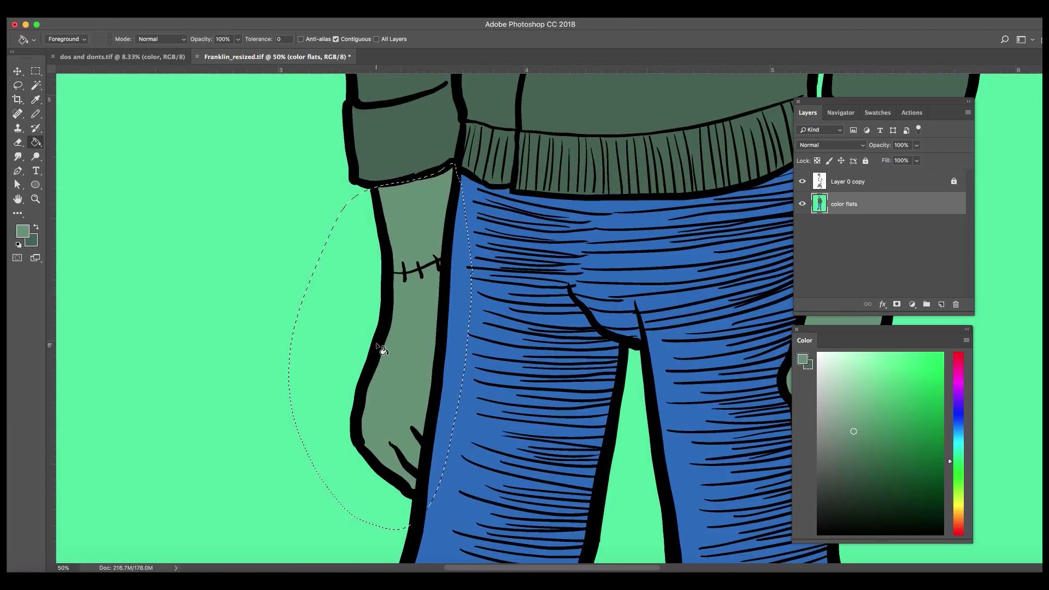
pyautogui.scroll(10, 491, 328)
# Select the ear, under-eye, cheek and nose areas and paint soft pale-green highlights.
pyautogui.scroll(10, 491, 328)
pyautogui.press('g')
pyautogui.click(864, 408)
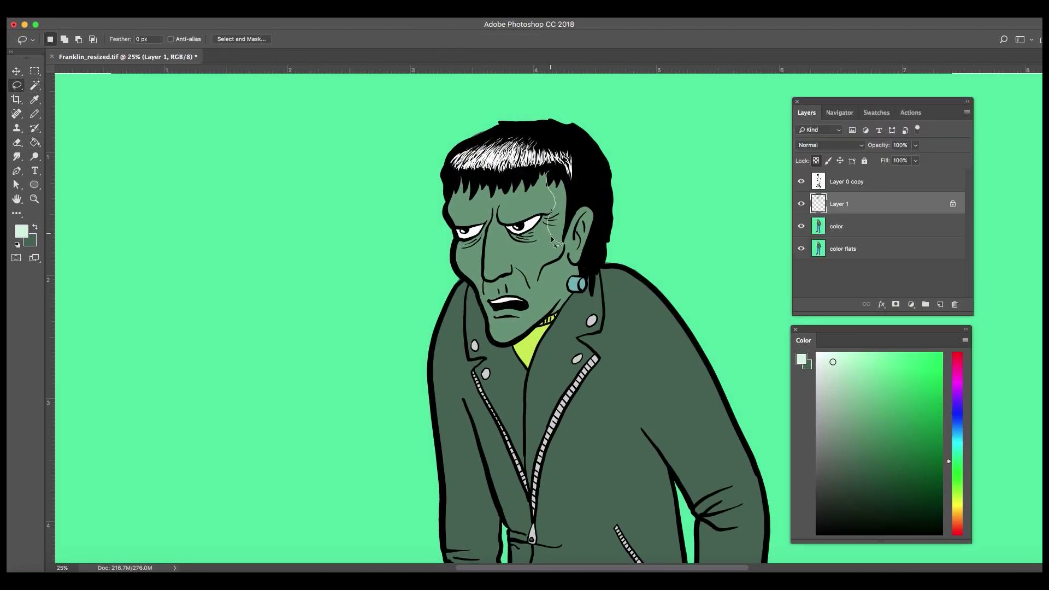
pyautogui.hotkey('ctrl', '+')
pyautogui.moveTo(599, 221); pyautogui.dragTo(607, 210)
pyautogui.moveTo(527, 278); pyautogui.dragTo(546, 183)
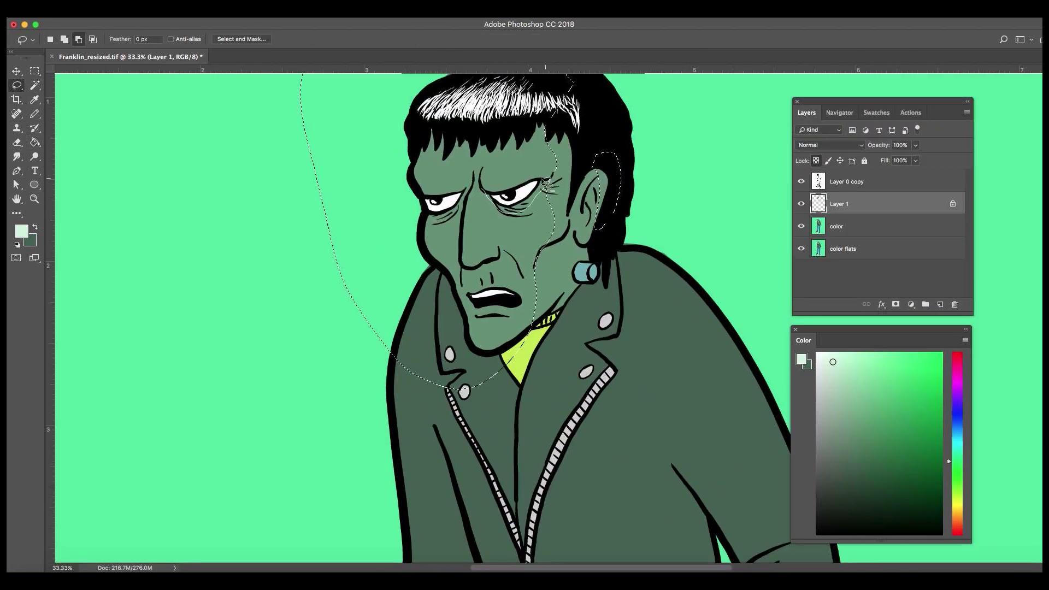
pyautogui.moveTo(507, 327); pyautogui.dragTo(505, 322)
pyautogui.moveTo(498, 266); pyautogui.dragTo(490, 199)
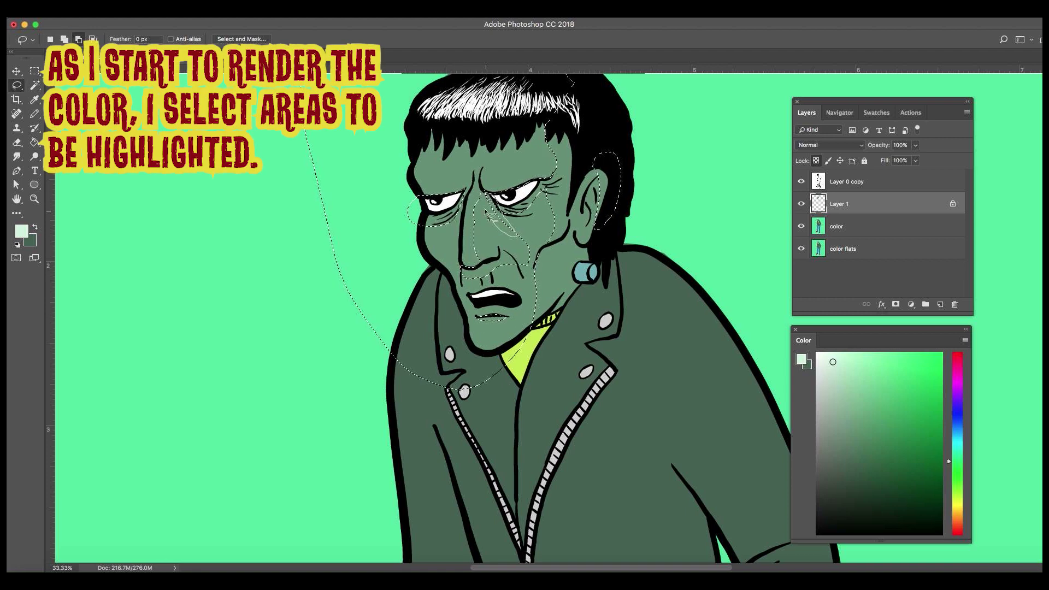
pyautogui.press('b')
pyautogui.moveTo(398, 211); pyautogui.dragTo(519, 218)
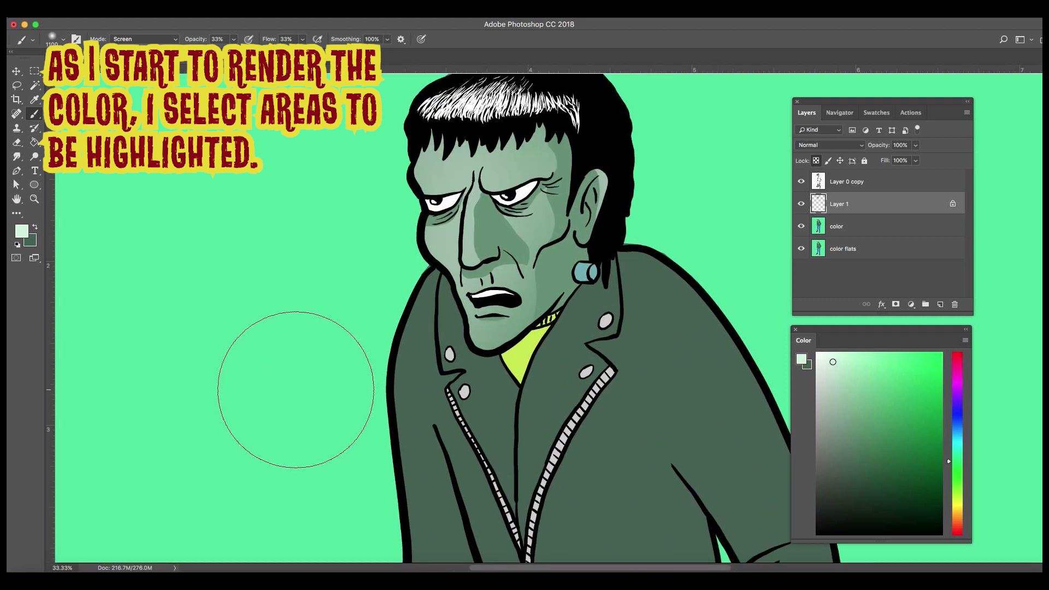
# Select the forehead and brighten it and the cheek with soft highlights.
pyautogui.press('l')
pyautogui.moveTo(414, 170); pyautogui.dragTo(497, 202)
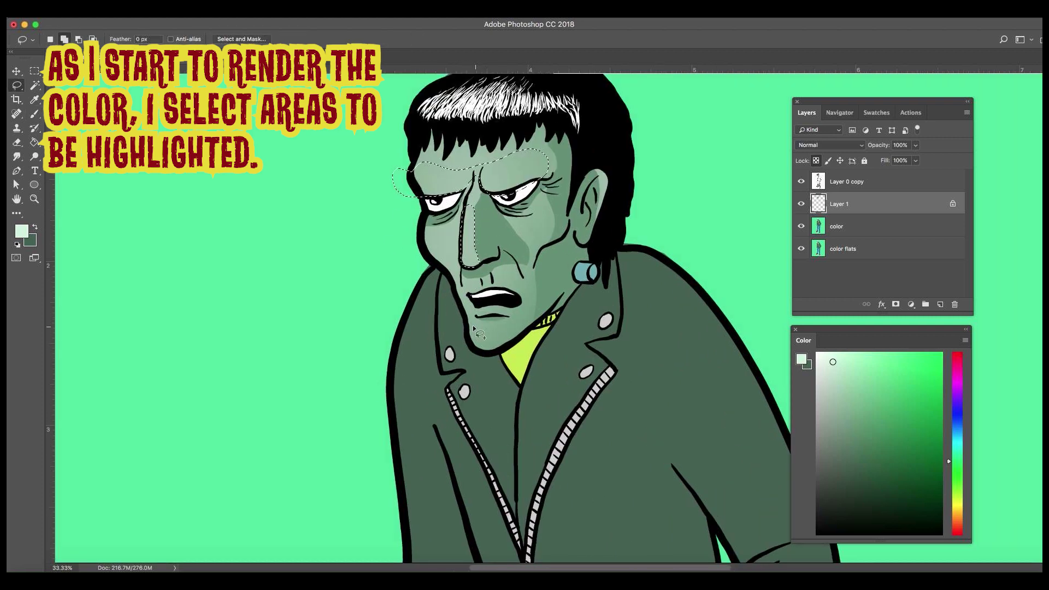
pyautogui.press('b')
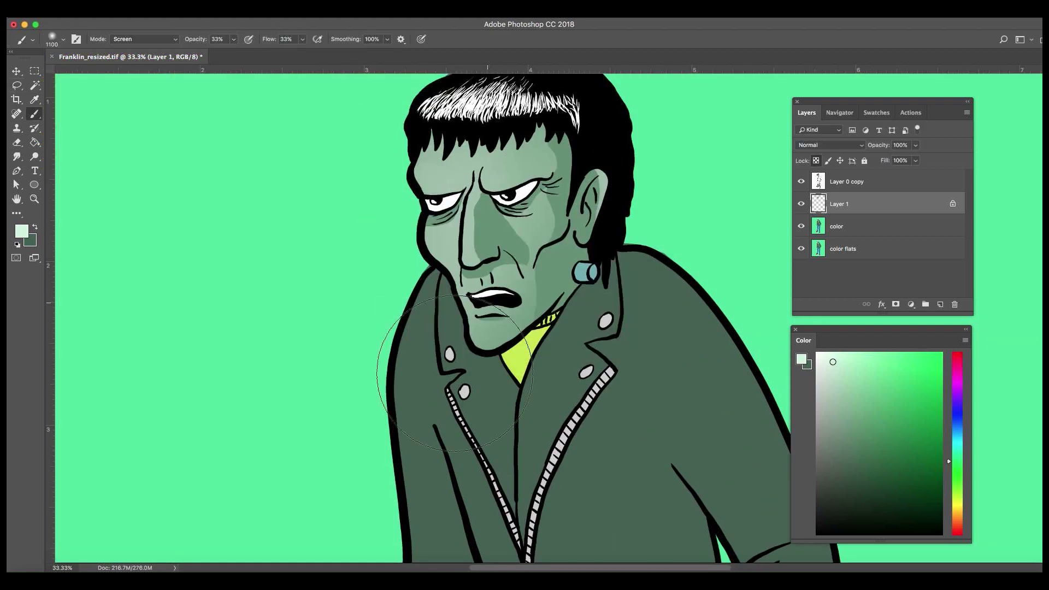
pyautogui.moveTo(546, 163); pyautogui.dragTo(418, 180)
pyautogui.scroll(-10, 525, 308)
# Select the right arm's skin on a new layer, trimmed along the forearm and fingertips.
pyautogui.press('w')
pyautogui.click(835, 226)
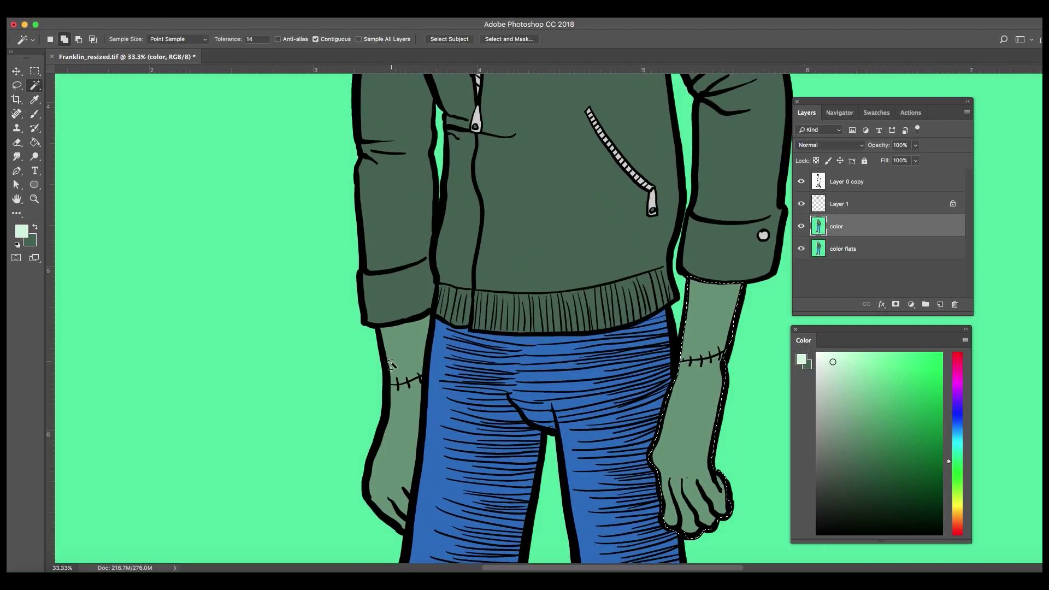
pyautogui.click(822, 204)
pyautogui.press('super+0')
pyautogui.hotkey('ctrl', '+')
pyautogui.hotkey('ctrl', '+')
pyautogui.hotkey('ctrl', '+')
pyautogui.press('l')
pyautogui.moveTo(675, 266)
pyautogui.mouseDown()
pyautogui.moveTo(710, 292)
pyautogui.moveTo(662, 296)
pyautogui.mouseUp()
pyautogui.hotkey('ctrl', '+')
pyautogui.moveTo(597, 439); pyautogui.dragTo(634, 435)
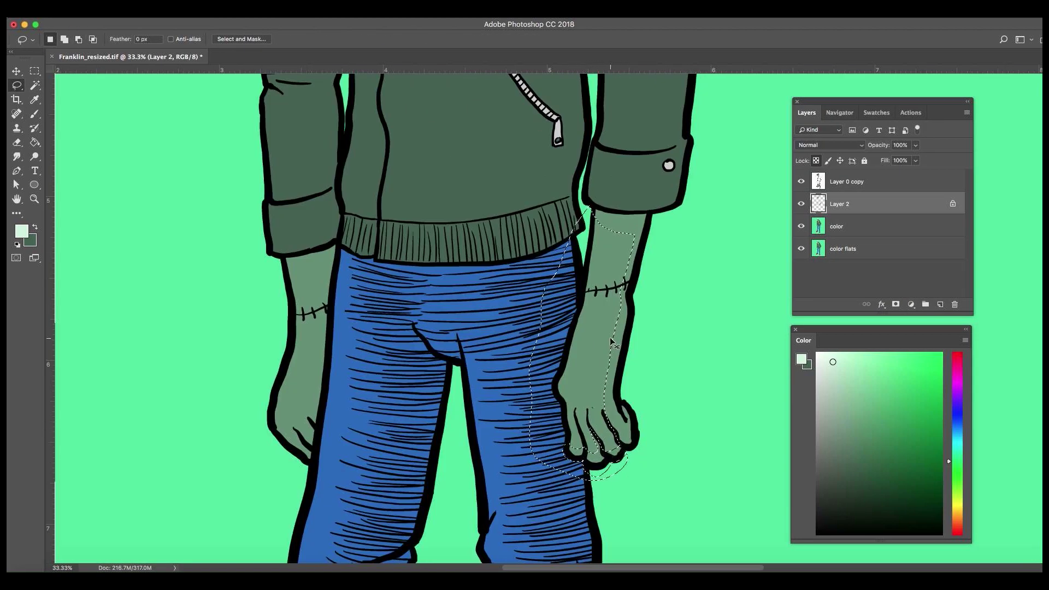
# Paint soft Screen-mode highlights along the right forearm.
pyautogui.press('b')
pyautogui.hotkey('ctrl', '-')
pyautogui.moveTo(596, 262); pyautogui.dragTo(584, 383)
pyautogui.moveTo(578, 321); pyautogui.dragTo(583, 281)
# Lasso the left forearm and brighten it with soft highlight strokes.
pyautogui.press('l')
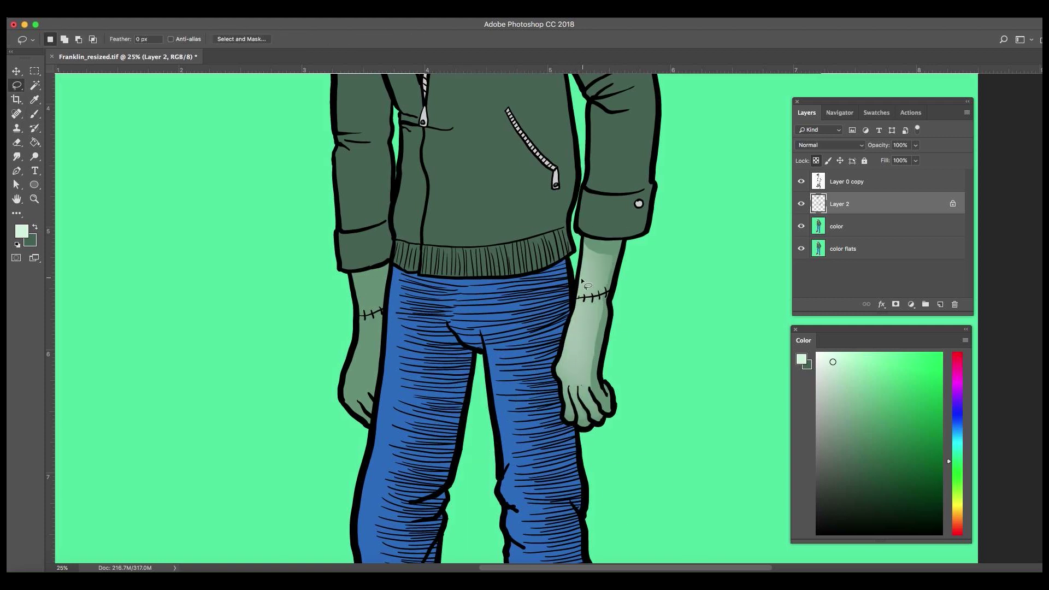
pyautogui.hotkey('ctrl', 'd')
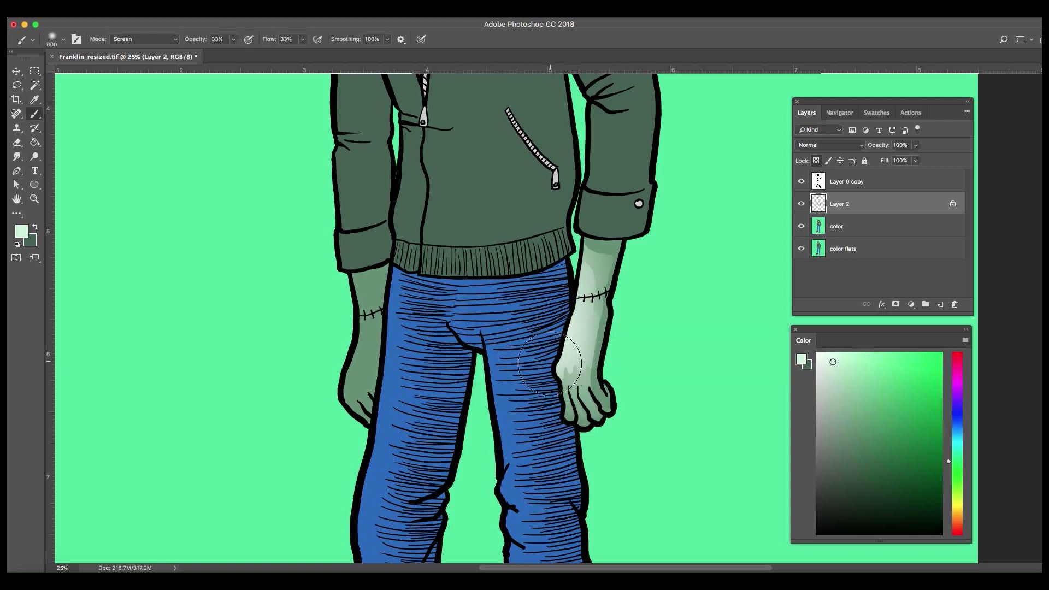
pyautogui.moveTo(350, 288)
pyautogui.mouseDown()
pyautogui.moveTo(377, 332)
pyautogui.moveTo(360, 382)
pyautogui.mouseUp()
pyautogui.press('b')
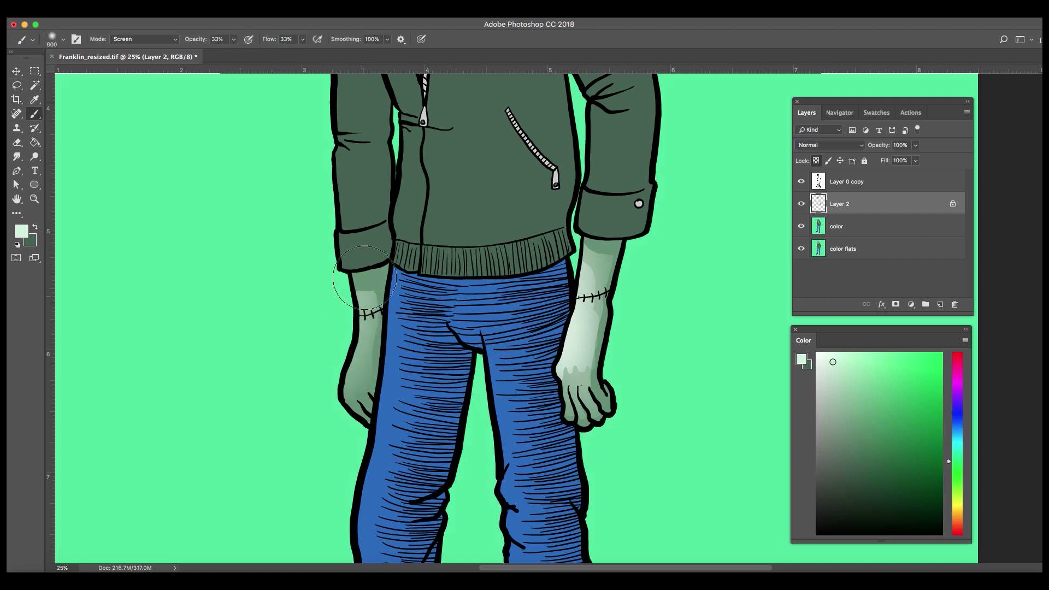
pyautogui.moveTo(344, 305); pyautogui.dragTo(355, 393)
pyautogui.hotkey('ctrl', '-')
pyautogui.hotkey('ctrl', '-')
# Merge the forearm highlights into the colour layer and copy the jacket into a new locked layer.
pyautogui.hotkey('ctrl', 'u')
pyautogui.click(981, 244)
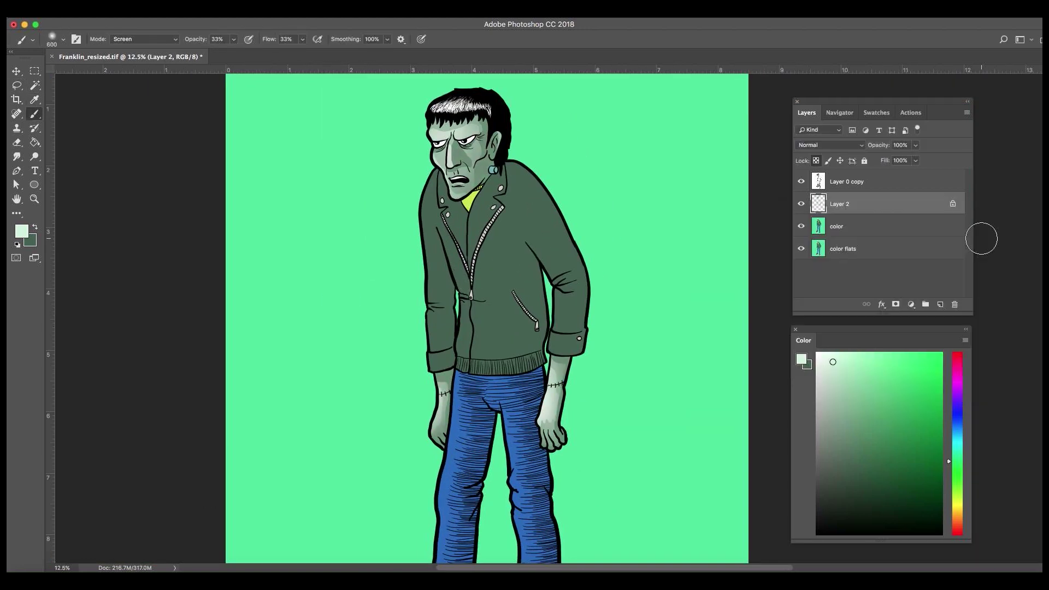
pyautogui.click(17, 85)
pyautogui.hotkey('ctrl', '+')
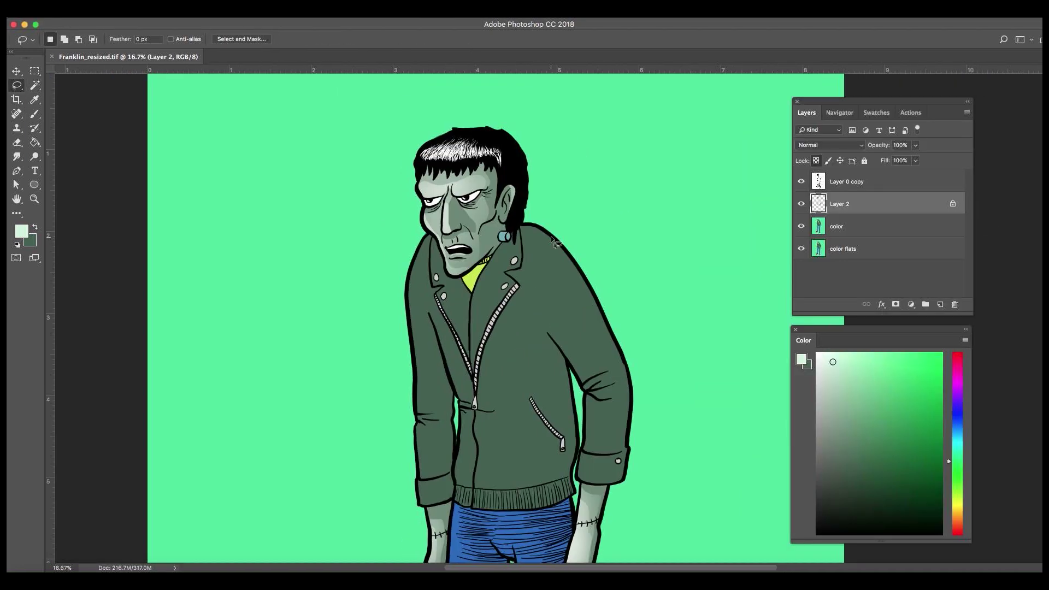
pyautogui.press('Delete')
pyautogui.press('i')
pyautogui.hotkey('ctrl', 'alt', 'shift', 'e')
# Lower the jacket's saturation to -39 with Hue/Saturation.
pyautogui.hotkey('ctrl', '+')
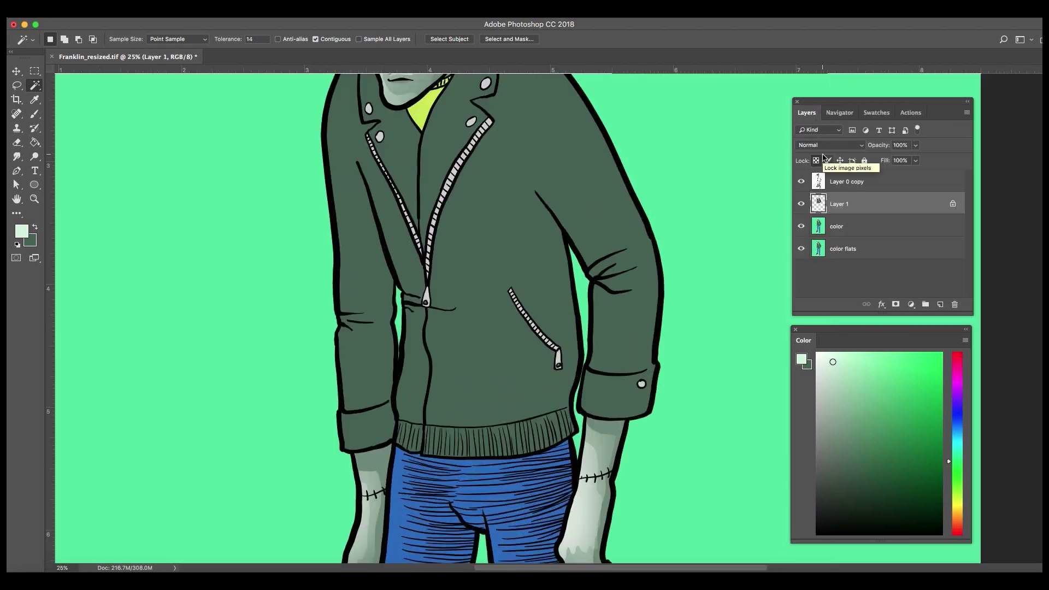
pyautogui.hotkey('ctrl', 'u')
pyautogui.moveTo(868, 280); pyautogui.dragTo(847, 309)
pyautogui.press('Return')
pyautogui.hotkey('ctrl', '-')
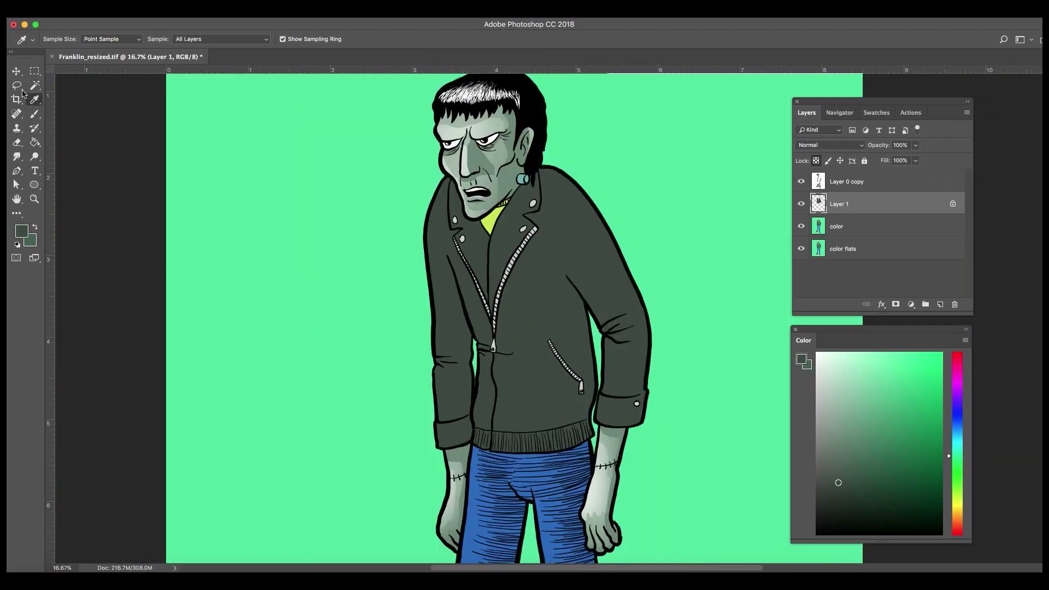
# Lasso the jacket's right side and sleeve, then paint broad light highlights with a large brush.
pyautogui.press('l')
pyautogui.moveTo(575, 147)
pyautogui.mouseDown()
pyautogui.moveTo(461, 107)
pyautogui.moveTo(628, 303)
pyautogui.mouseUp()
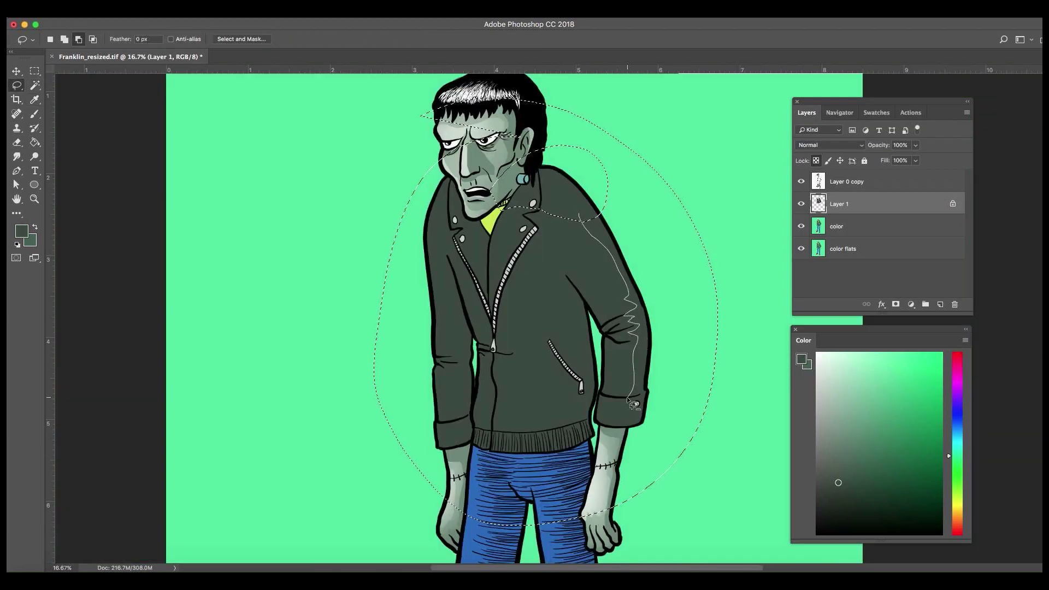
pyautogui.moveTo(599, 421); pyautogui.dragTo(595, 431)
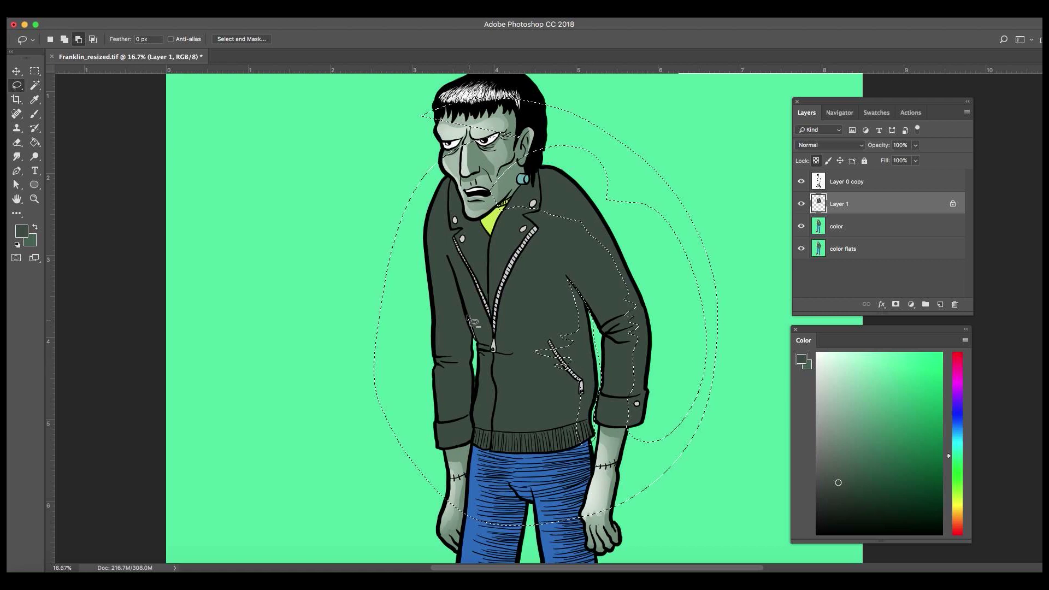
pyautogui.moveTo(474, 443); pyautogui.dragTo(402, 421)
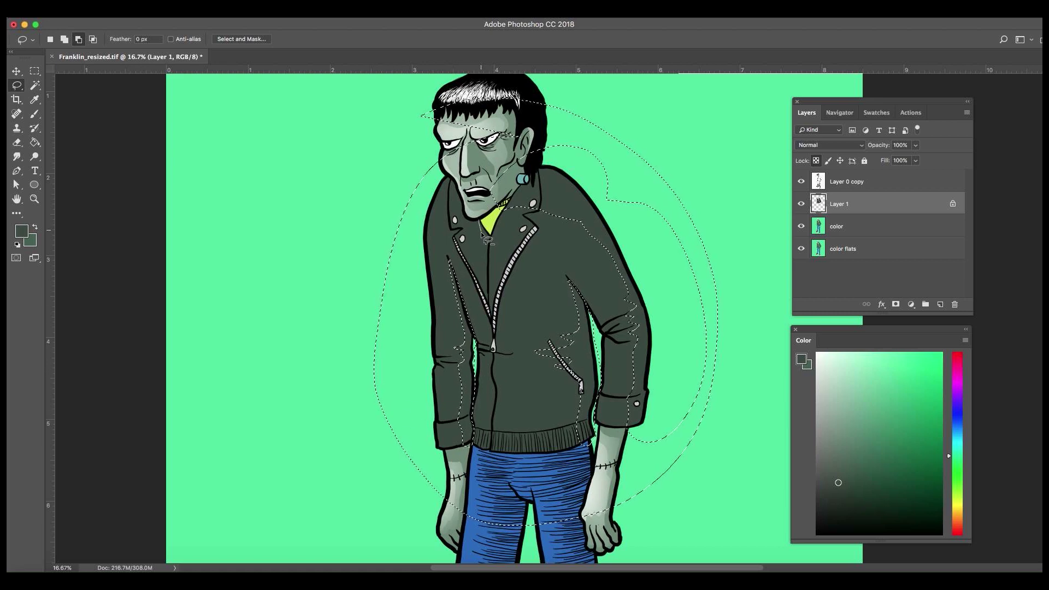
pyautogui.hotkey('ctrl', '-')
pyautogui.press('b')
pyautogui.hotkey('ctrl', 'h')
pyautogui.rightClick(600, 393)
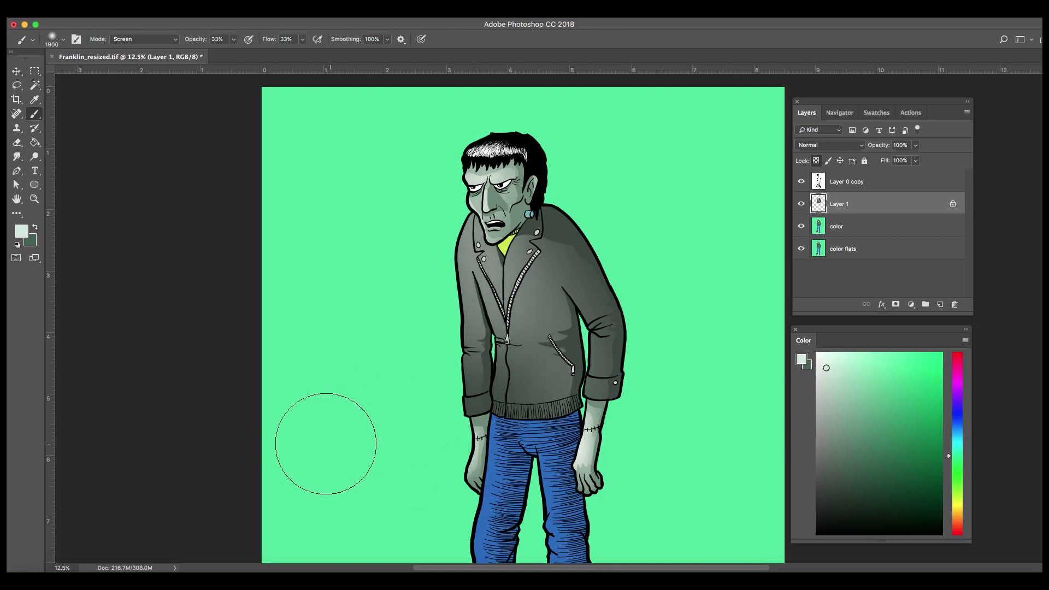
pyautogui.moveTo(445, 211); pyautogui.dragTo(505, 334)
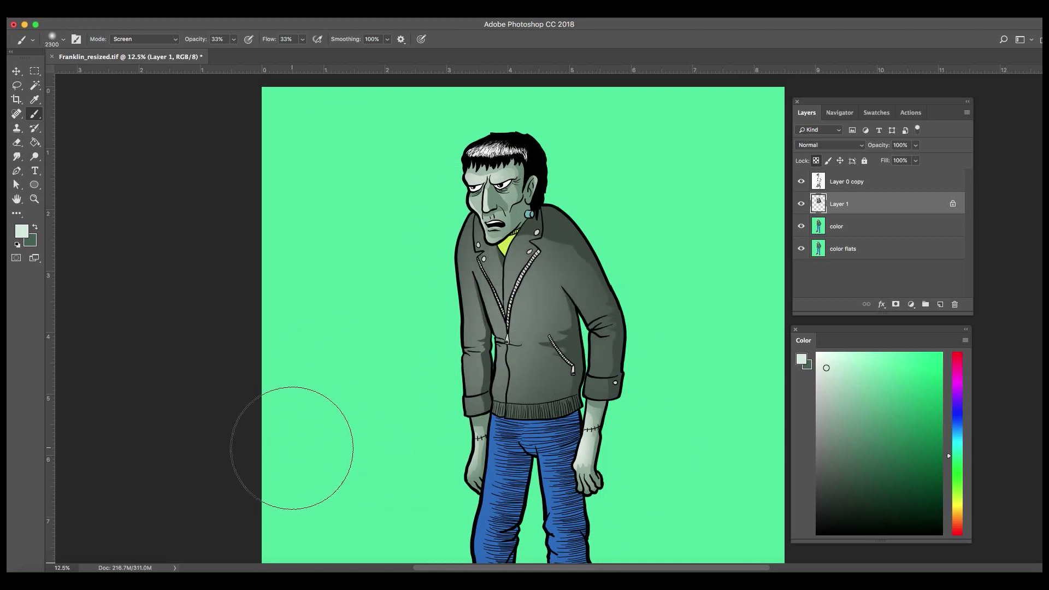
# Lasso the left sleeve edge and collar area for further highlights.
pyautogui.press('l')
pyautogui.hotkey('ctrl', '+')
pyautogui.scroll(-3, 297, 232)
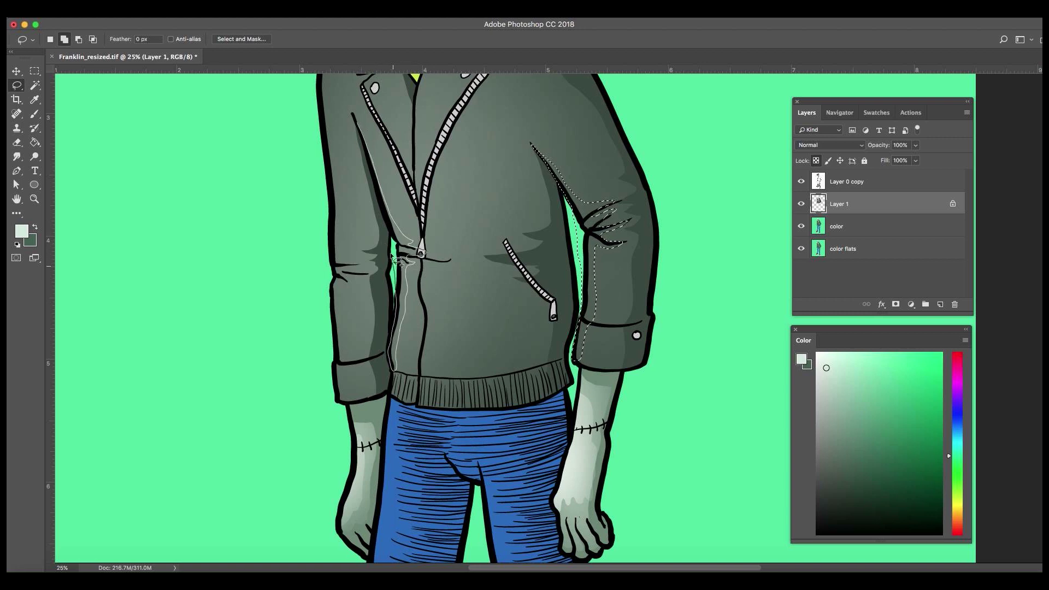
pyautogui.moveTo(529, 287); pyautogui.dragTo(532, 276)
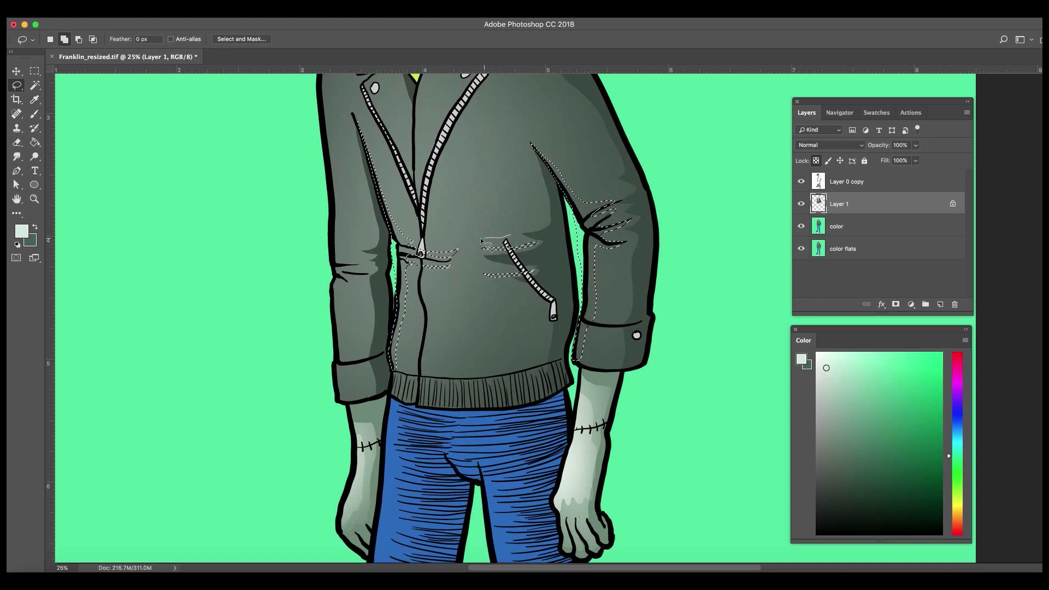
pyautogui.scroll(5, 338, 173)
pyautogui.moveTo(353, 104); pyautogui.dragTo(350, 101)
pyautogui.moveTo(442, 149)
pyautogui.mouseDown()
pyautogui.moveTo(434, 182)
pyautogui.moveTo(371, 187)
pyautogui.mouseUp()
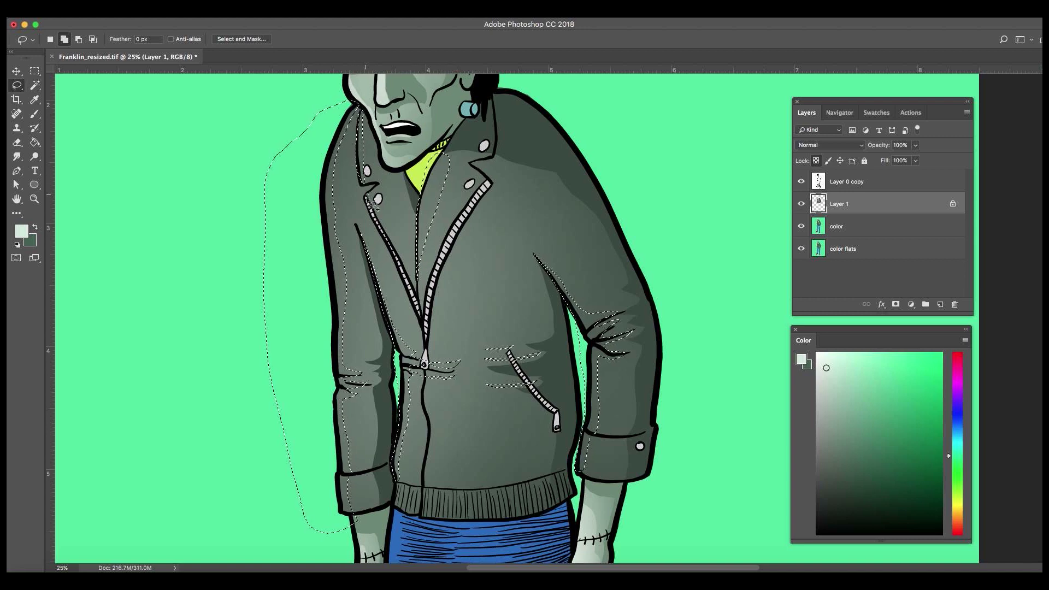
pyautogui.hotkey('ctrl', '-')
pyautogui.press('b')
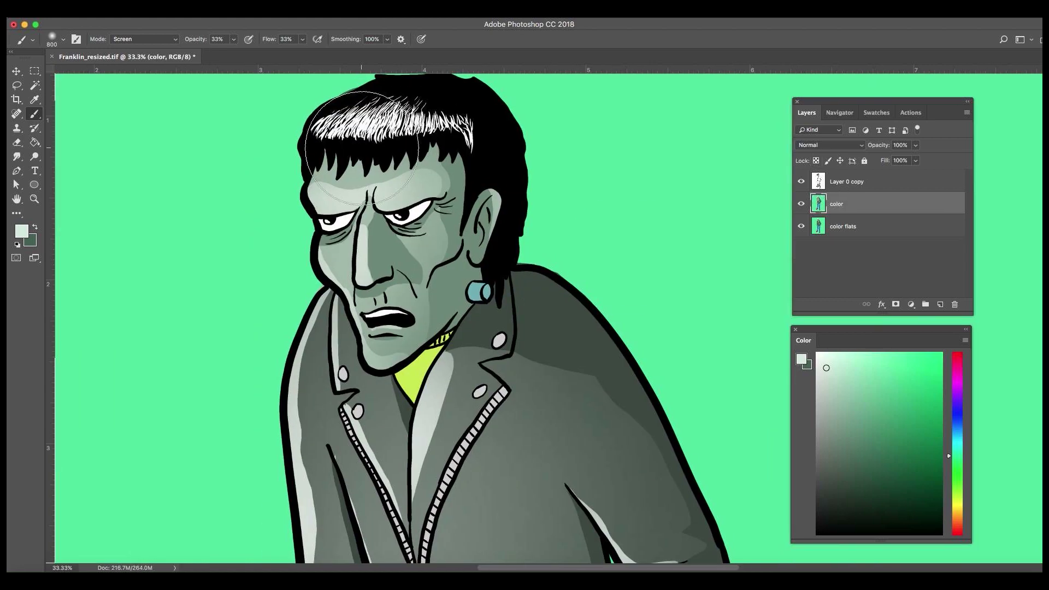
# Pick a light cyan highlight colour, merge the jacket highlights, and sample the jeans blue.
pyautogui.click(832, 365)
pyautogui.press('b')
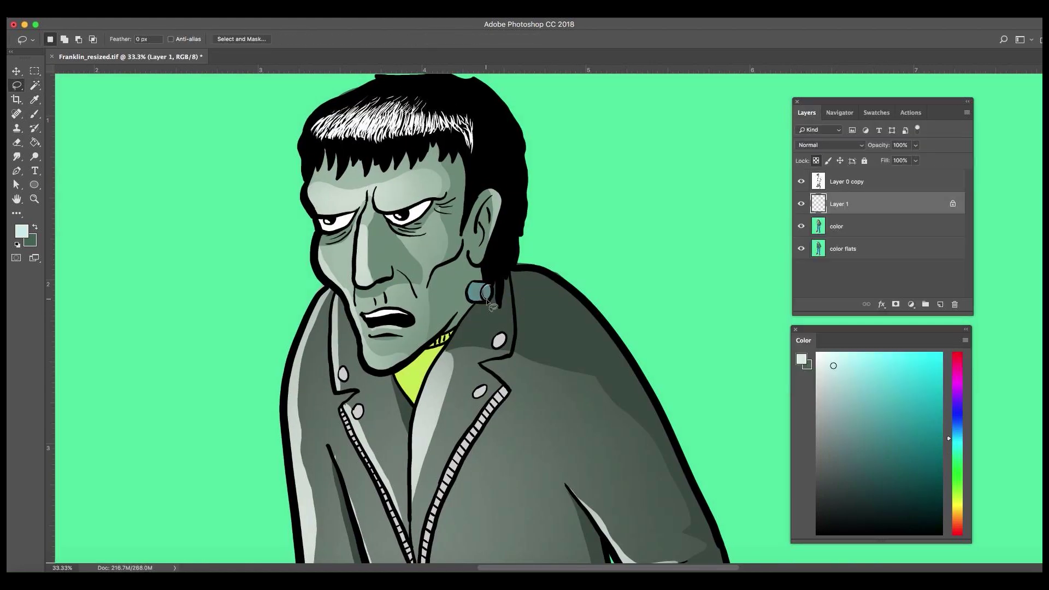
pyautogui.hotkey('ctrl', '0')
pyautogui.press('w')
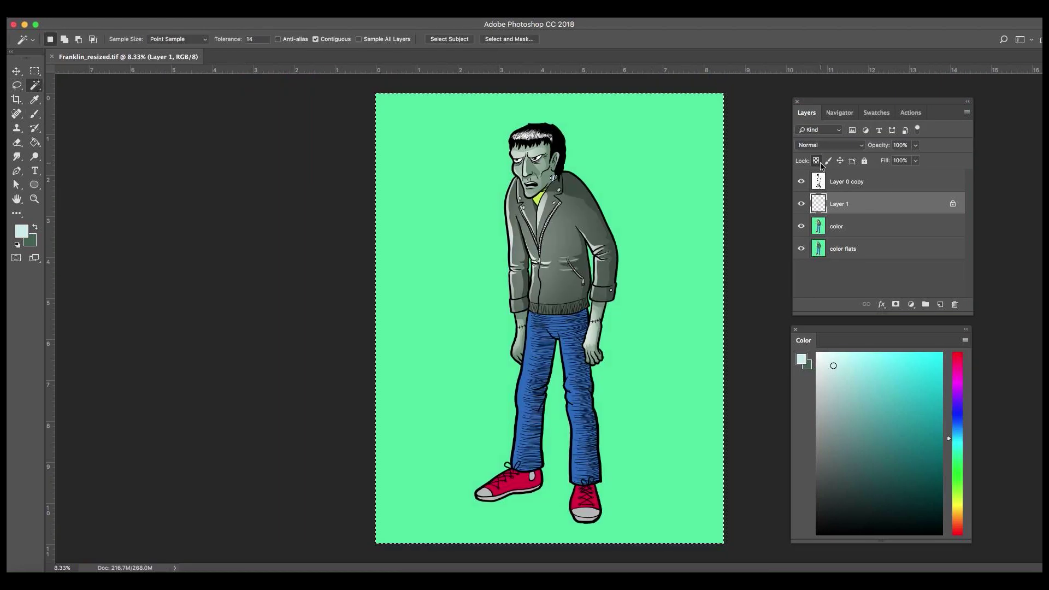
pyautogui.hotkey('ctrl', 'e')
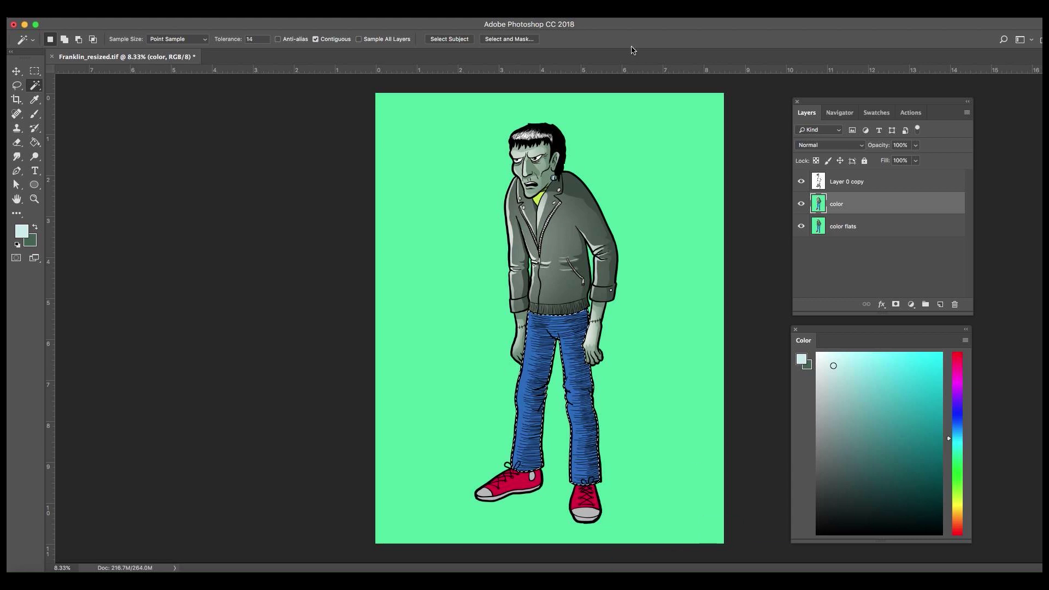
pyautogui.click(527, 404)
pyautogui.press('g')
pyautogui.hotkey('ctrl', 'u')
pyautogui.press('Return')
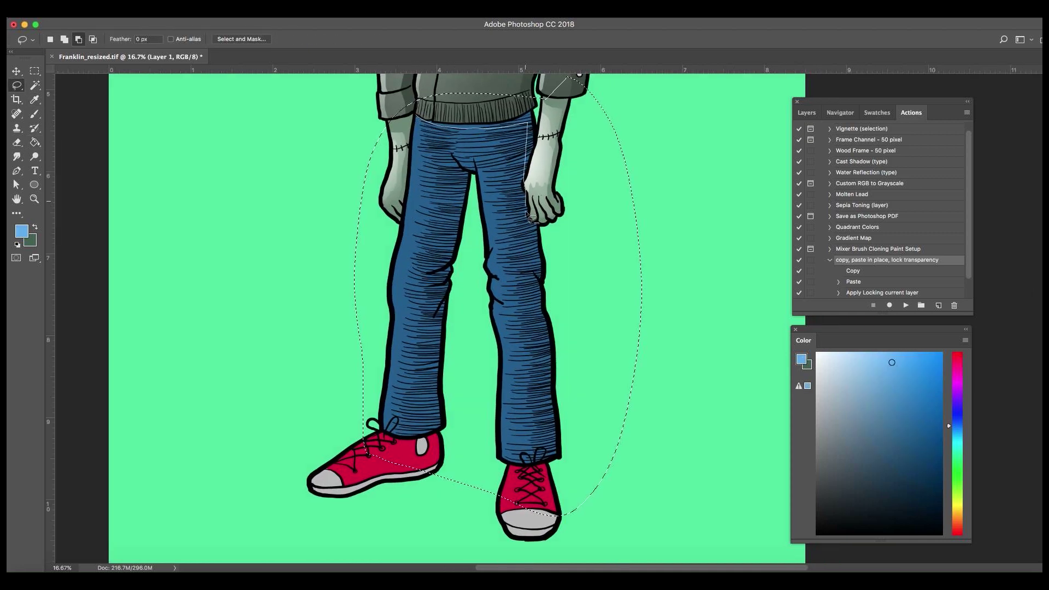
# Lasso the right leg, paint lighter blue highlights down the jeans, and save.
pyautogui.moveTo(551, 417); pyautogui.dragTo(546, 101)
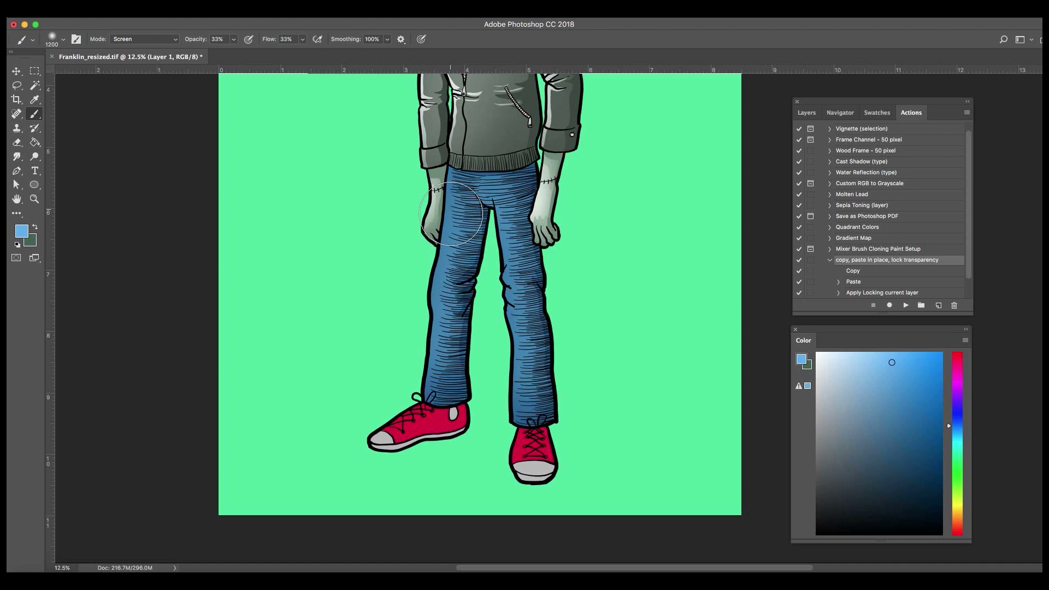
pyautogui.moveTo(508, 180); pyautogui.dragTo(415, 409)
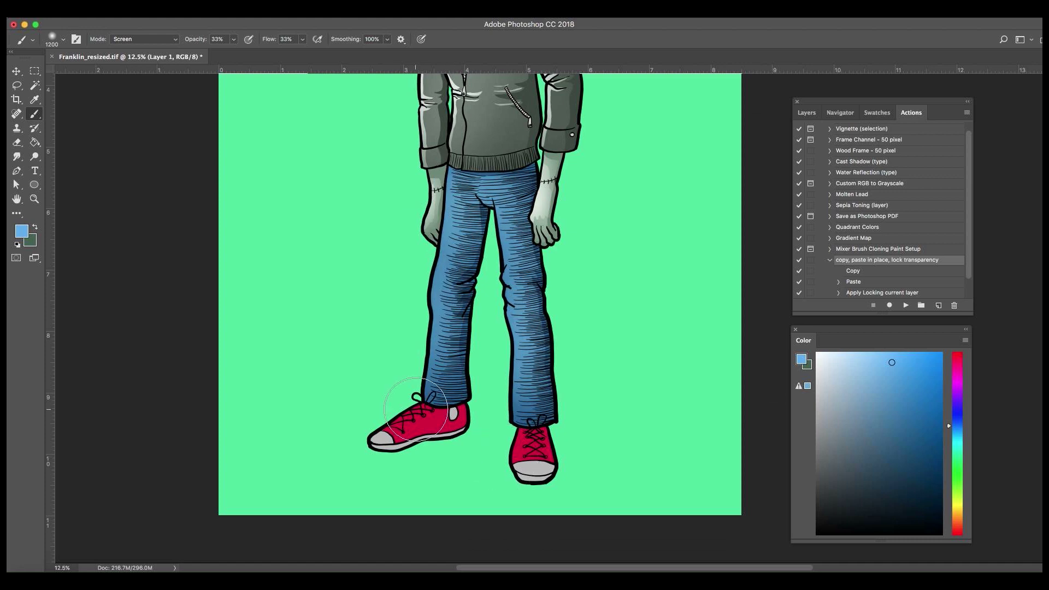
pyautogui.hotkey('ctrl', 'z')
pyautogui.hotkey('ctrl', 'z')
pyautogui.moveTo(437, 229); pyautogui.dragTo(445, 183)
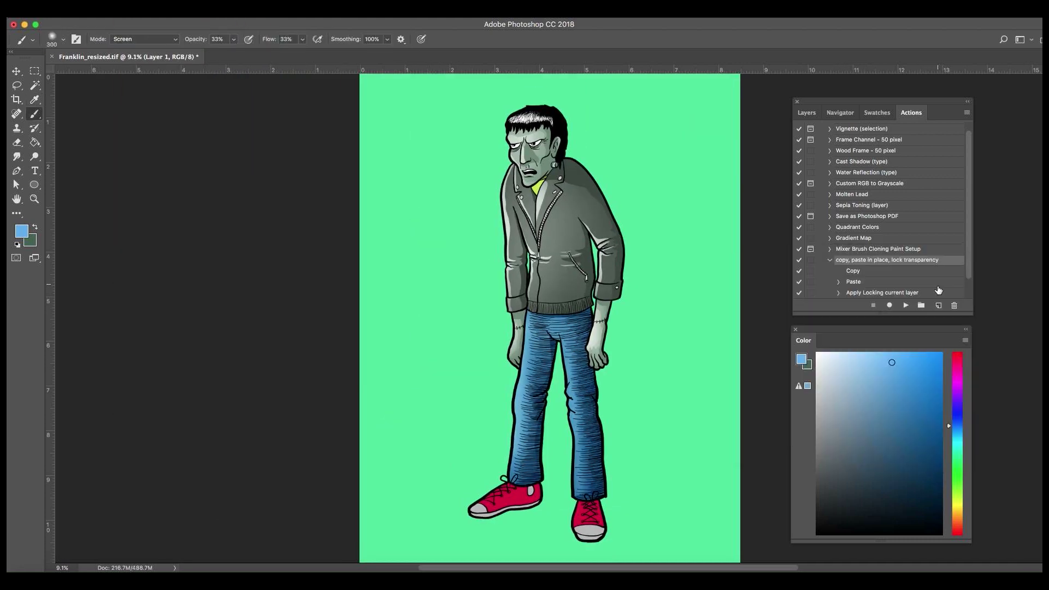
pyautogui.hotkey('ctrl', 's')
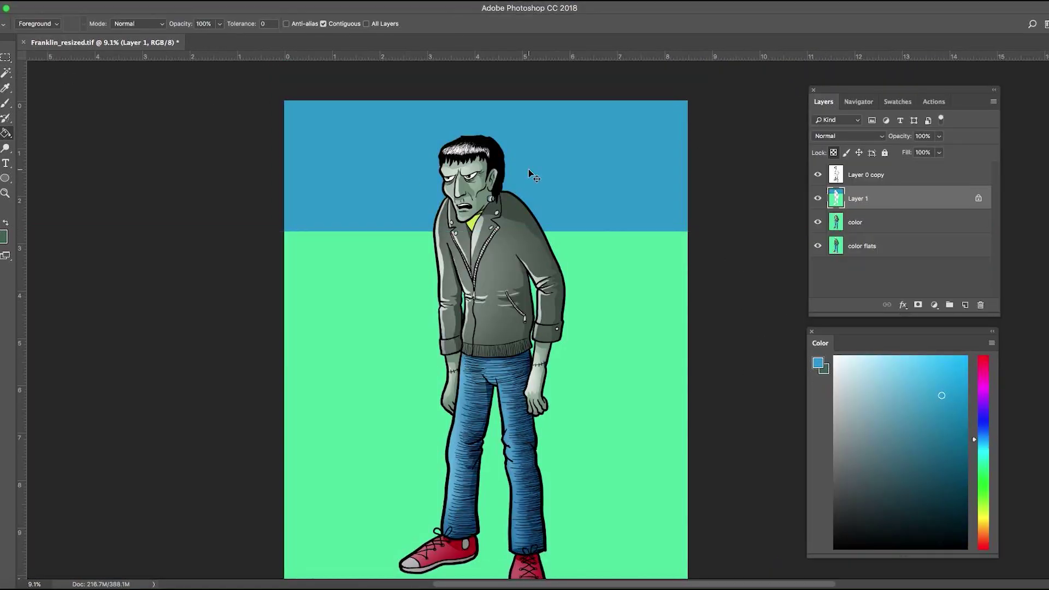
# Fill the ground yellow and redraw its gradient with the colours swapped.
pyautogui.click(489, 310)
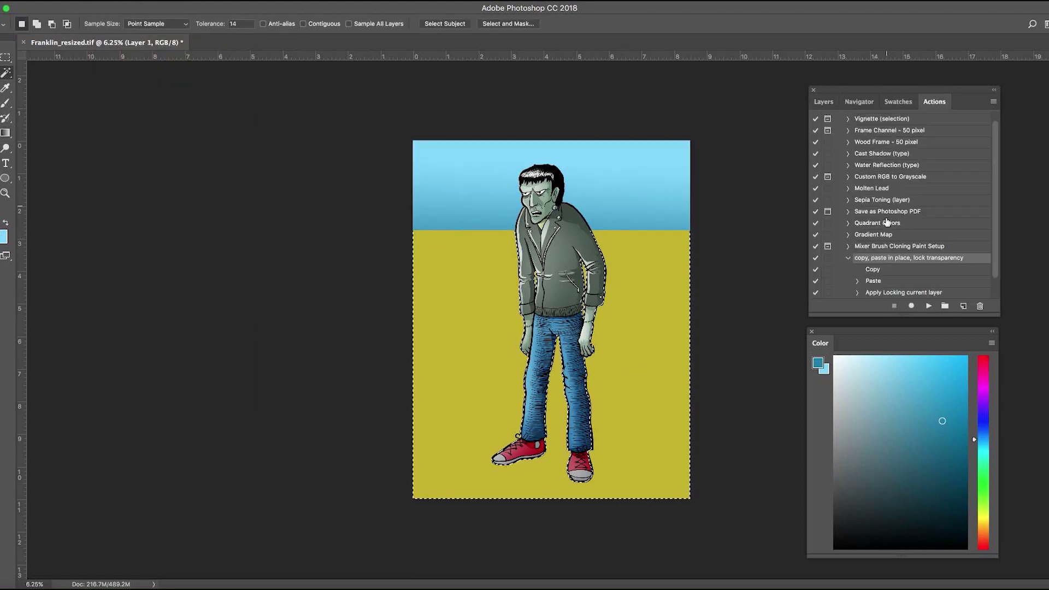
pyautogui.click(1006, 220)
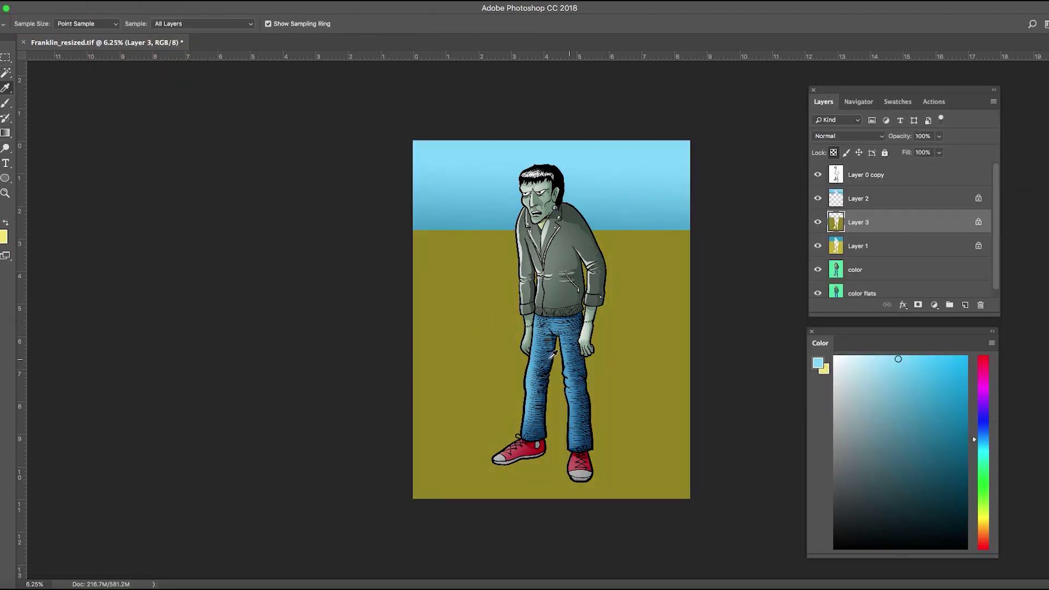
pyautogui.press('x')
pyautogui.moveTo(374, 477); pyautogui.dragTo(655, 246)
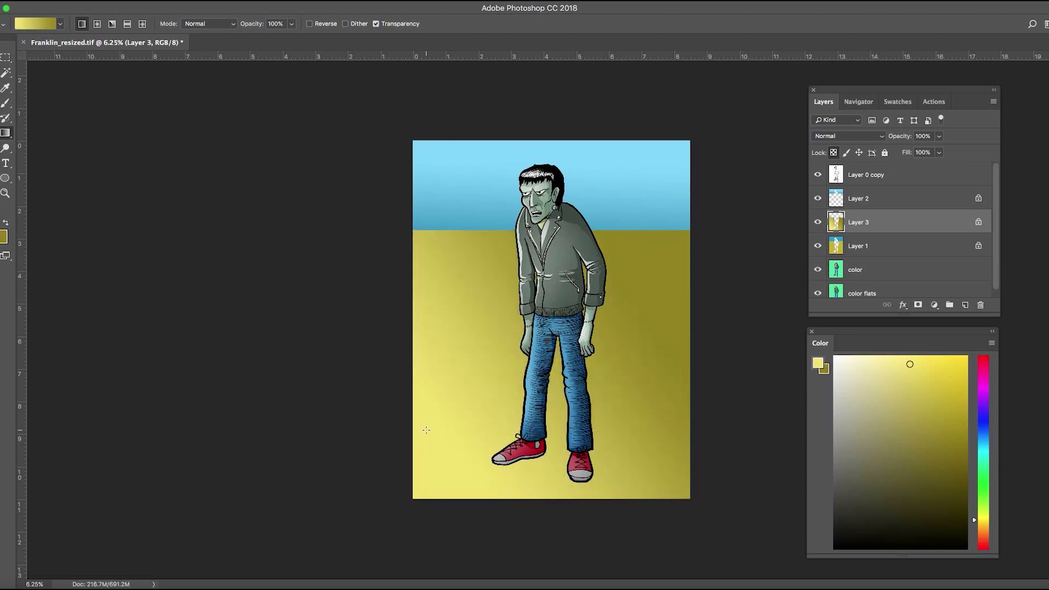
pyautogui.press('l')
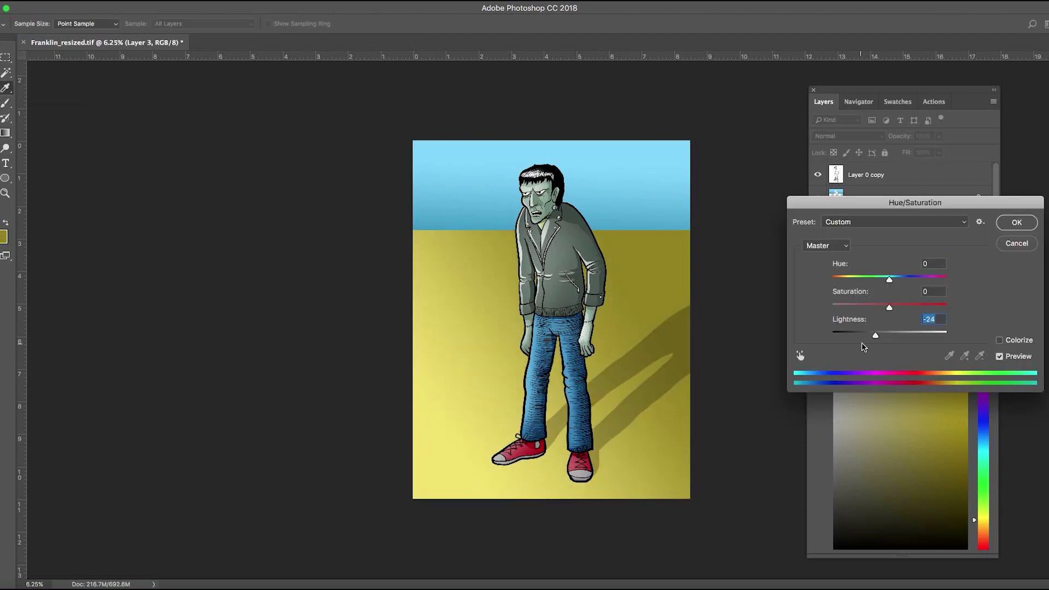
# Keep the darkened cast shadow and select the sky layer for recolouring.
pyautogui.click(1016, 222)
pyautogui.click(842, 198)
pyautogui.hotkey('ctrl', 'd')
pyautogui.click(5, 89)
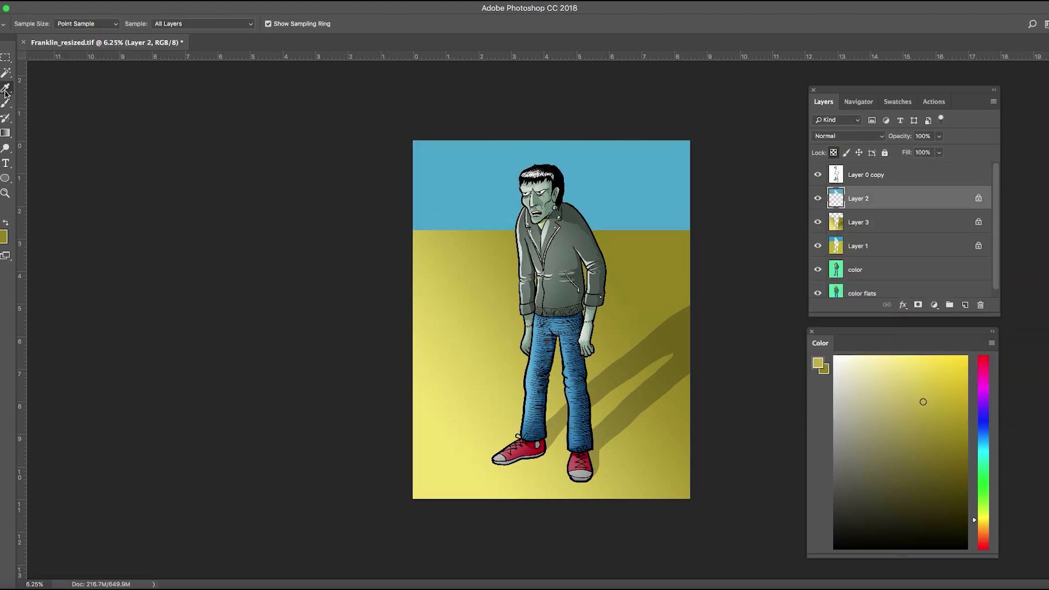